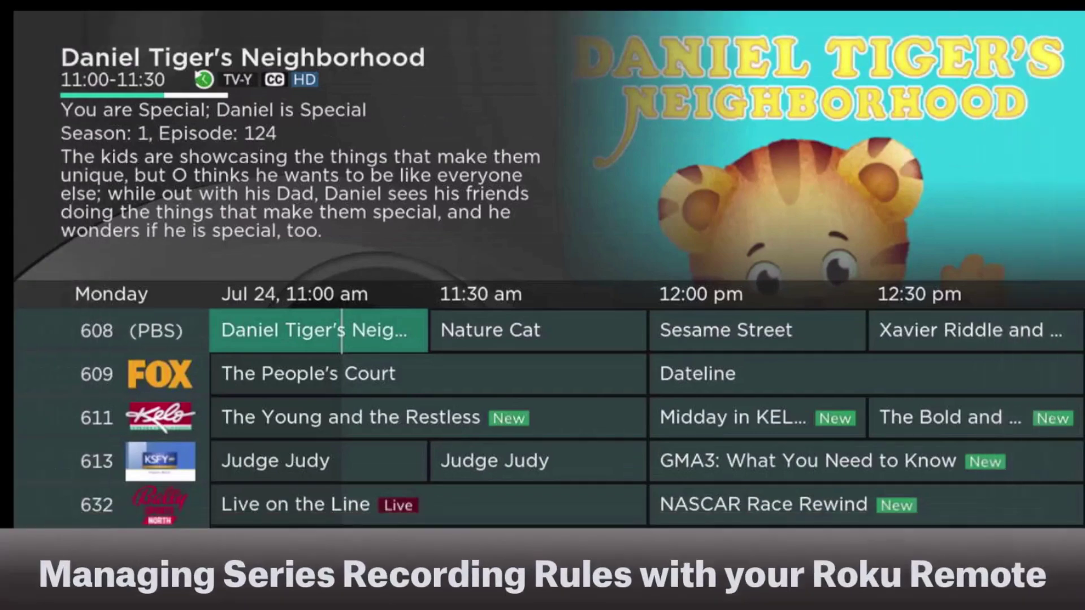
Browse the channel listings and the app's main sections, then return to the channel guide
key(Down)
key(Down)
key(Down)
key(Down)
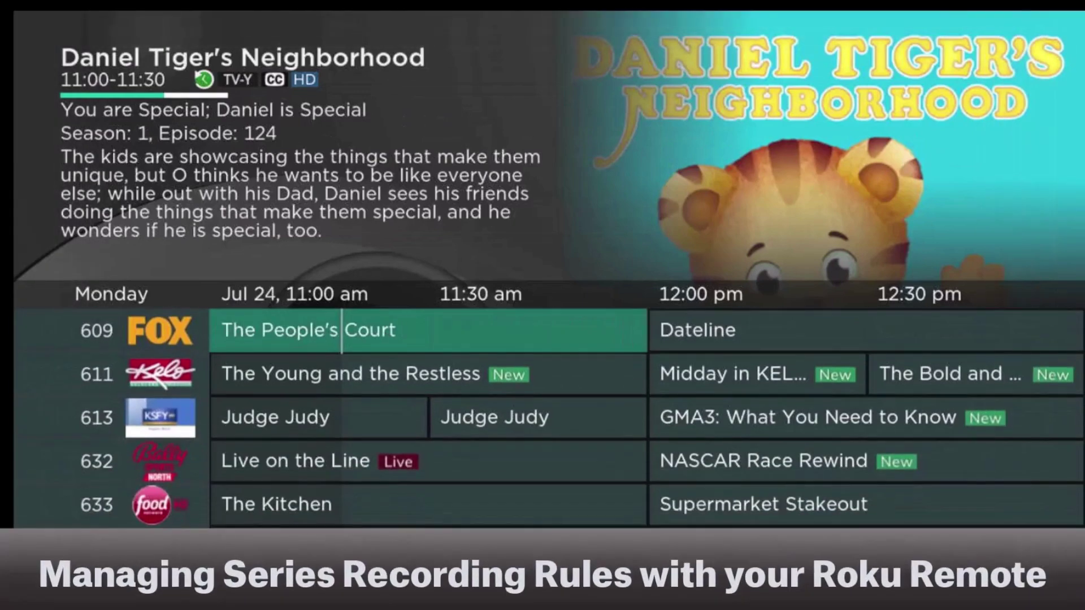
key(Down)
key(Down)
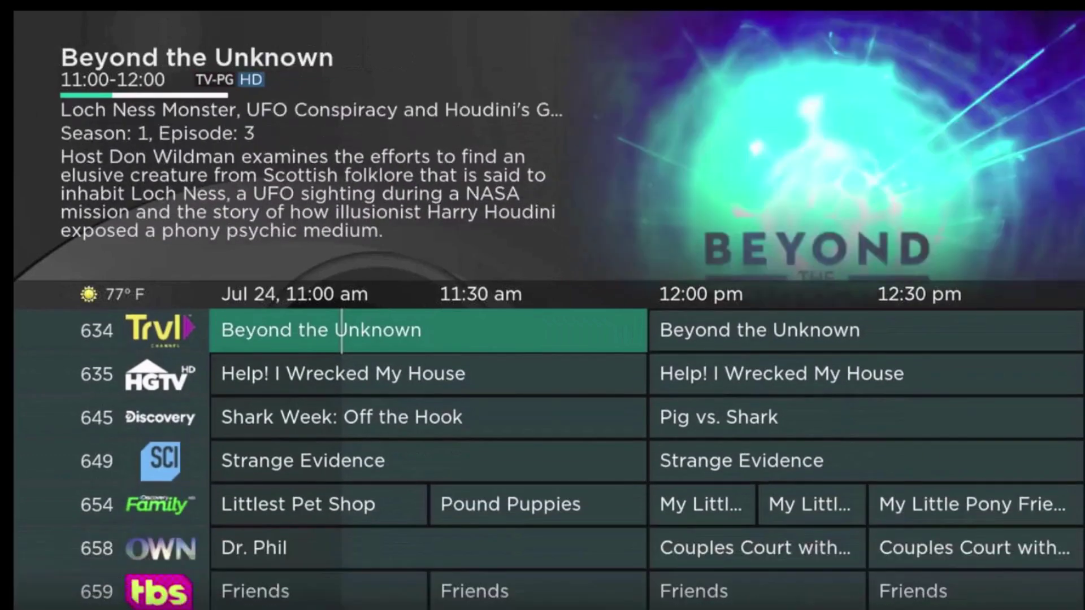
key(Up)
key(Up)
key(Up)
key(Up)
key(Up)
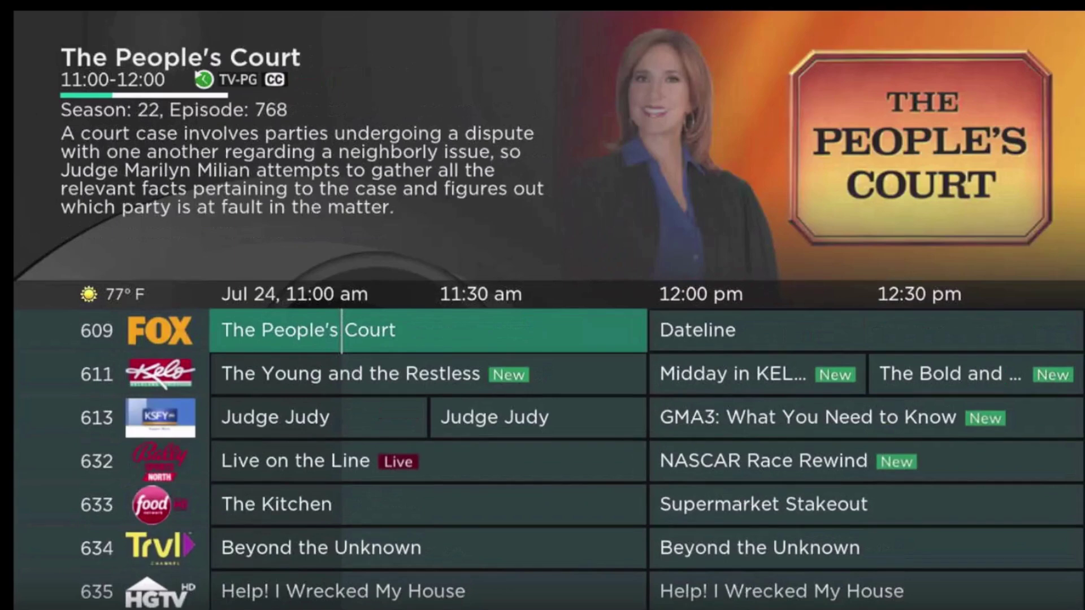
key(Up)
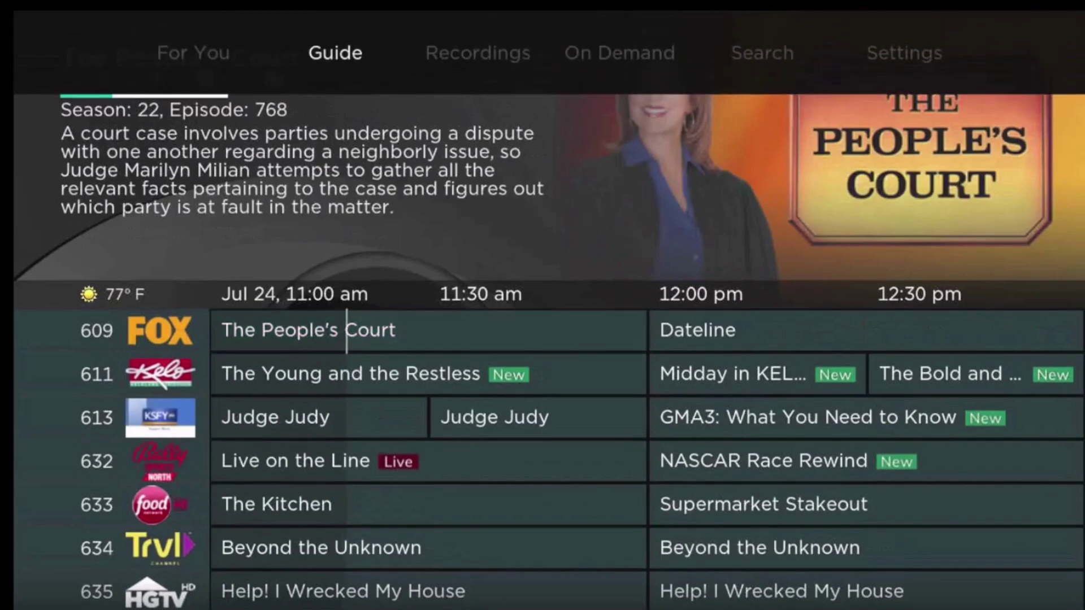
key(Right)
key(Right)
key(Right)
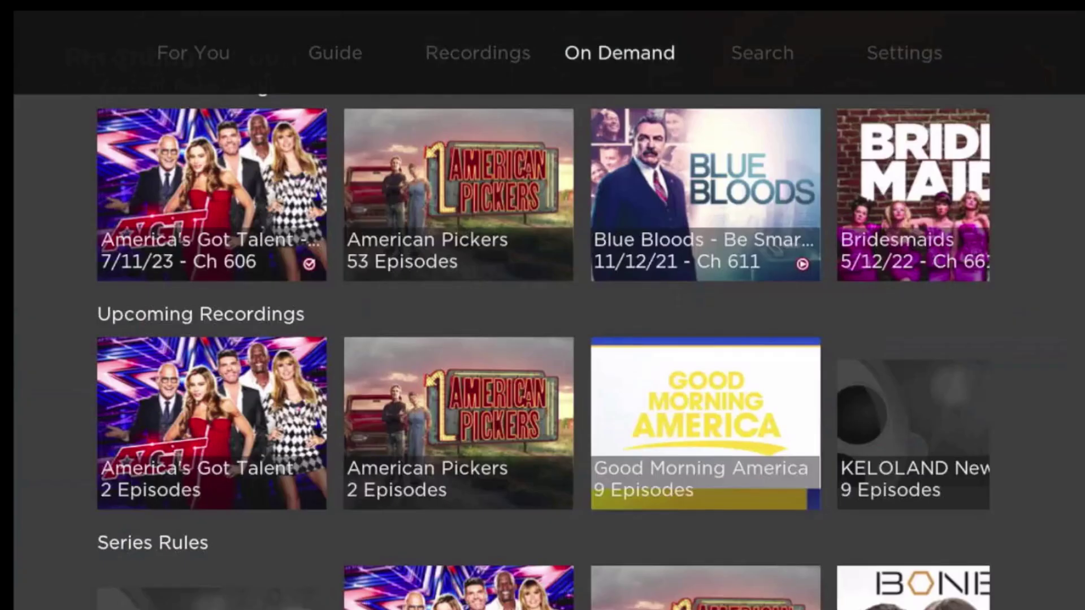
key(Left)
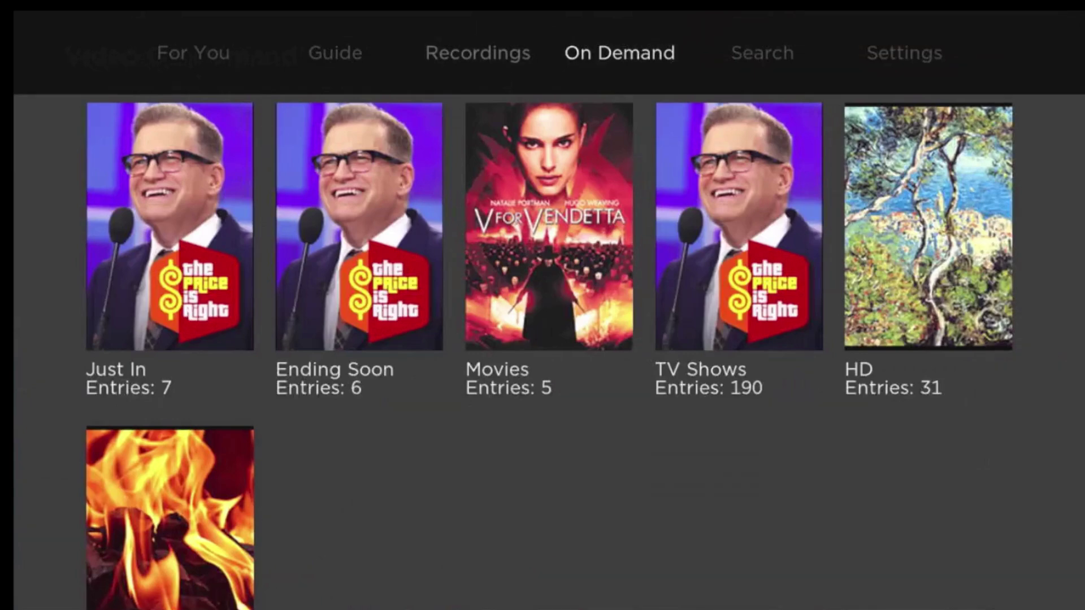
key(Left)
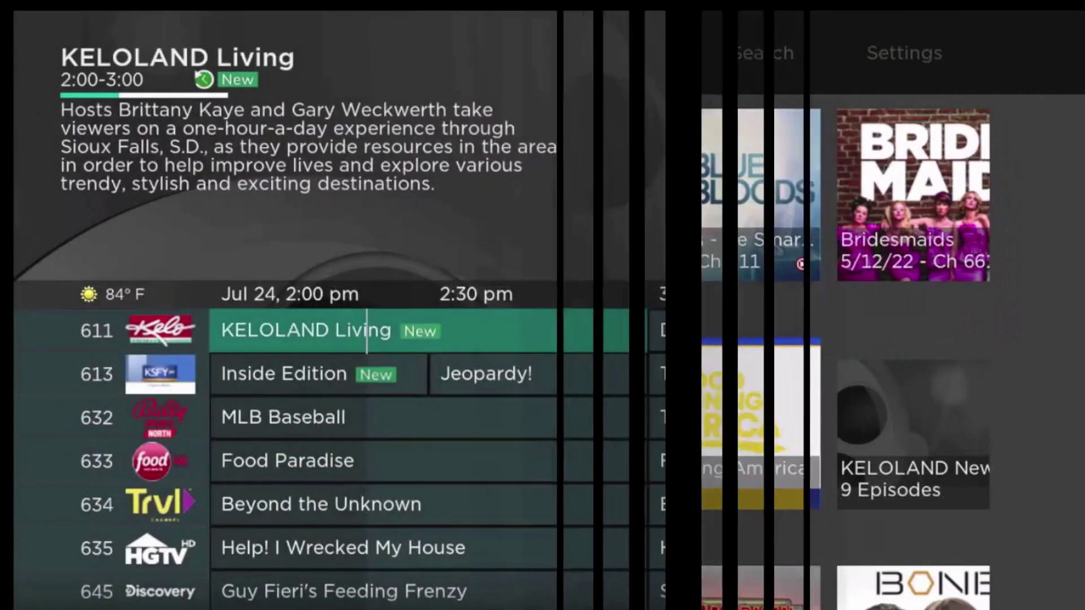
key(Down)
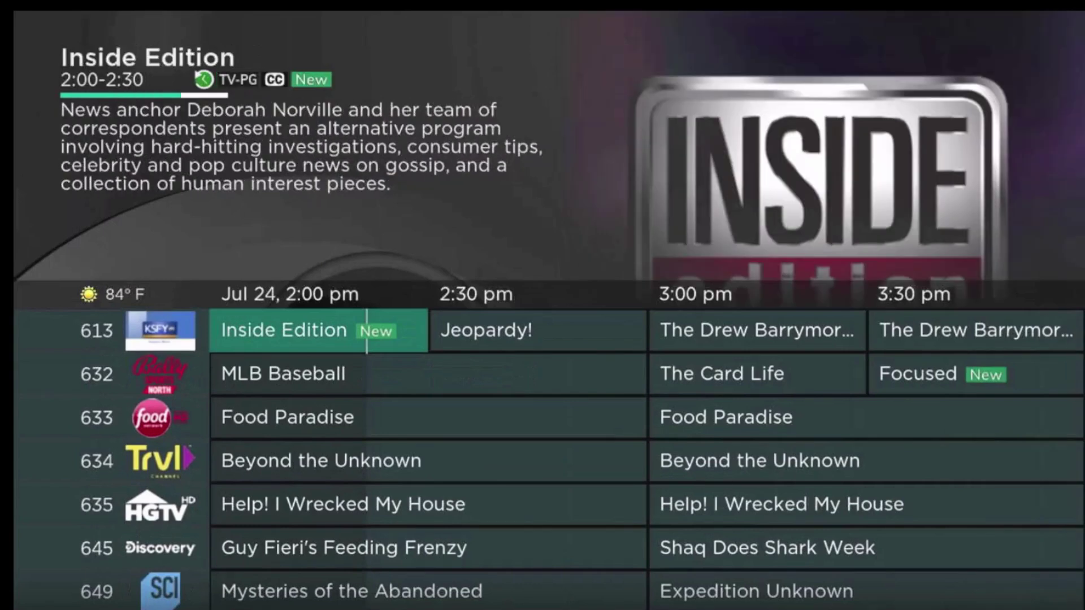
Open the details for the 5:30 pm ABC World News Tonight on channel 613
key(Right)
key(Right)
key(Right)
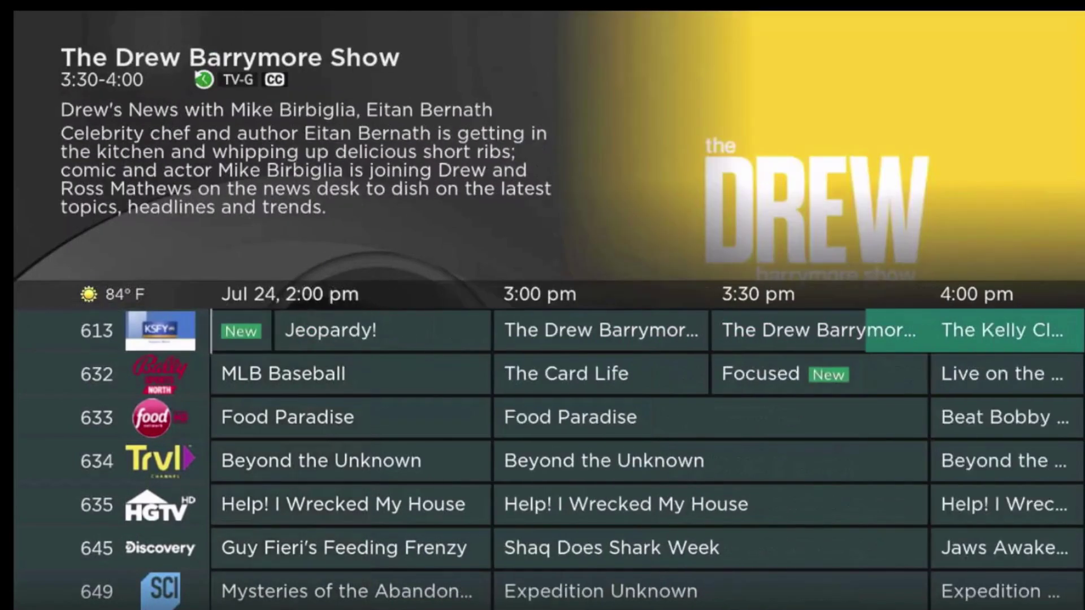
key(Right)
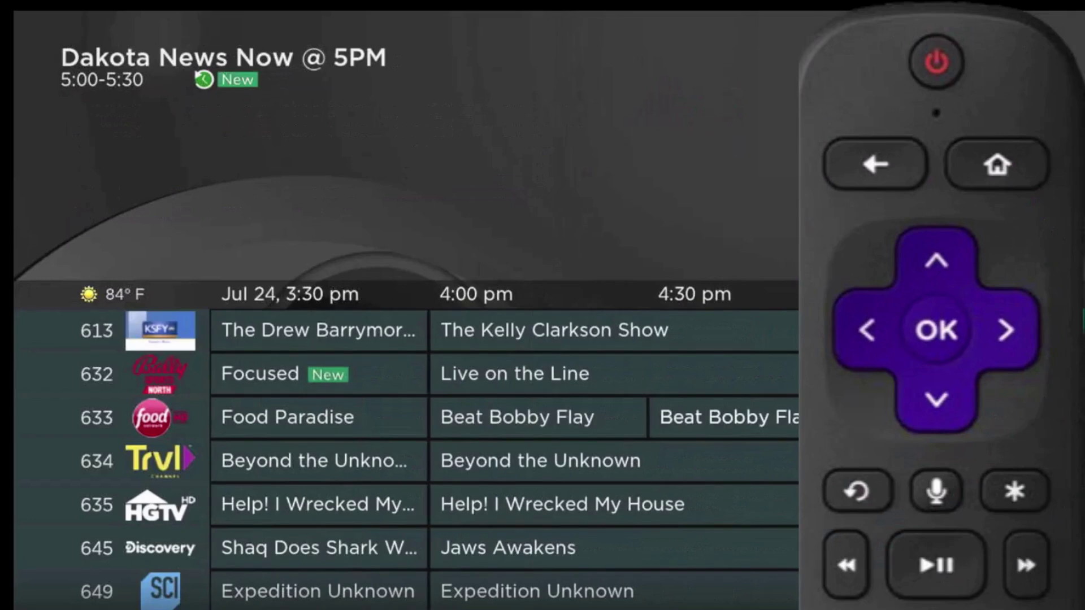
key(Right)
key(Right)
key(Right)
key(Right)
key(Right)
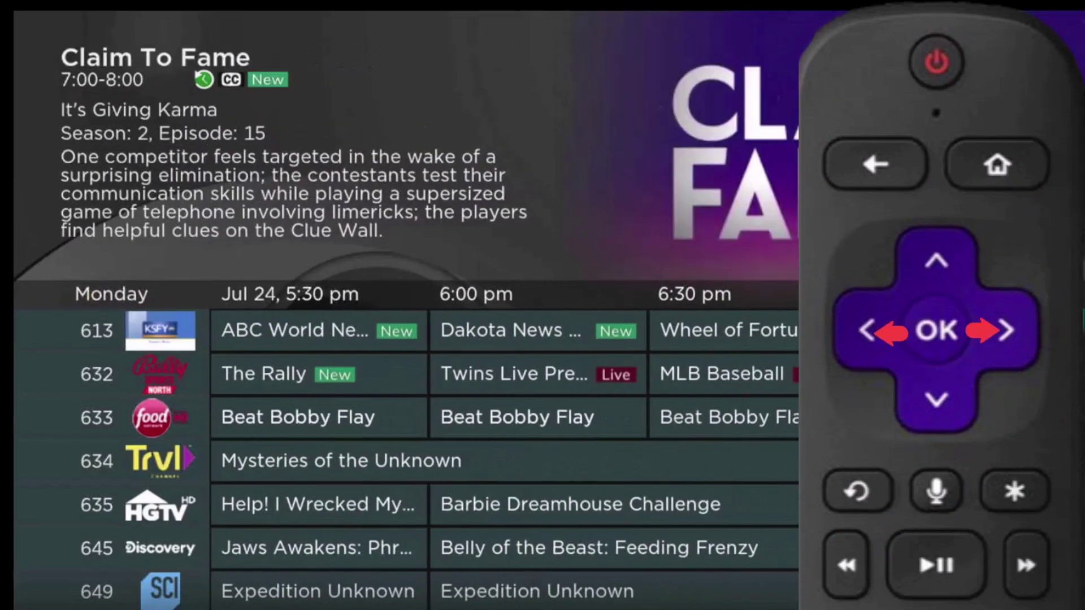
key(Left)
key(Left)
key(Left)
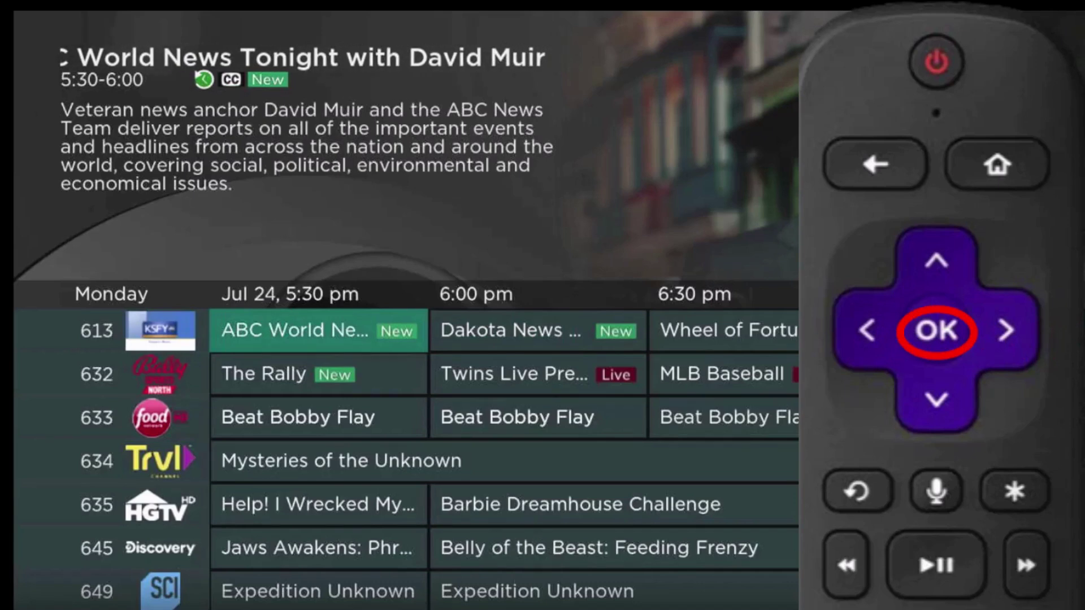
key(Return)
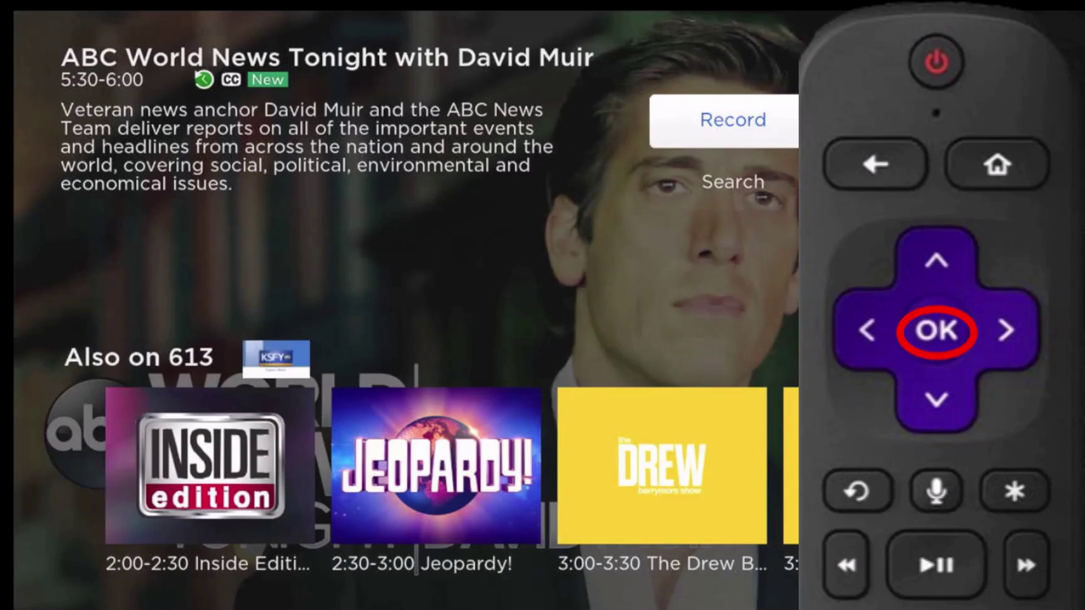
Choose Record on ABC World News Tonight to bring up the Set Recording dialog
key(Return)
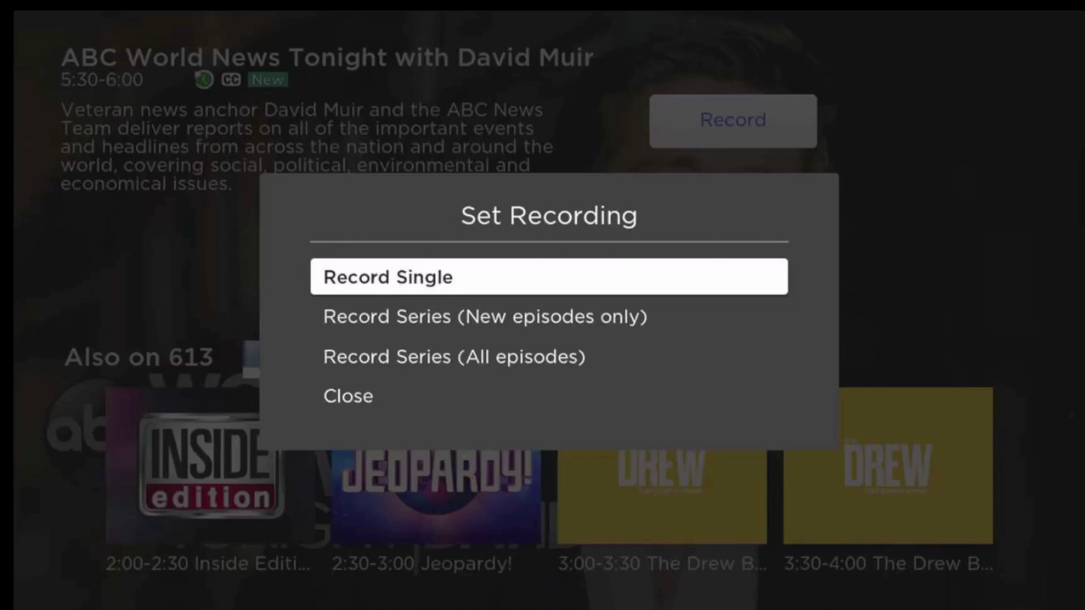
Choose Record Series (New episodes only) for ABC World News Tonight
key(Down)
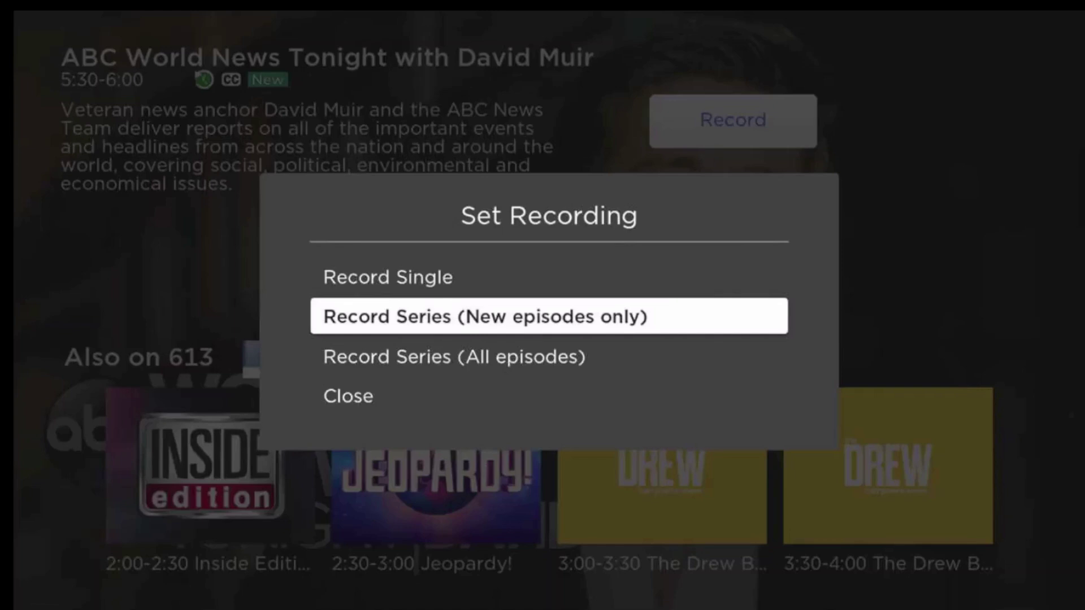
key(Down)
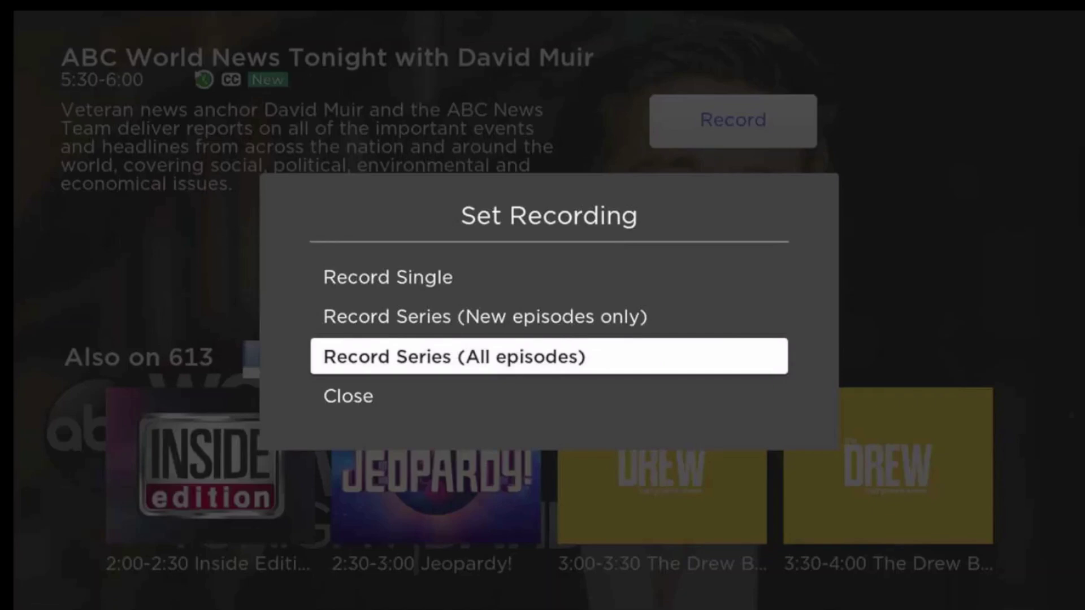
key(Up)
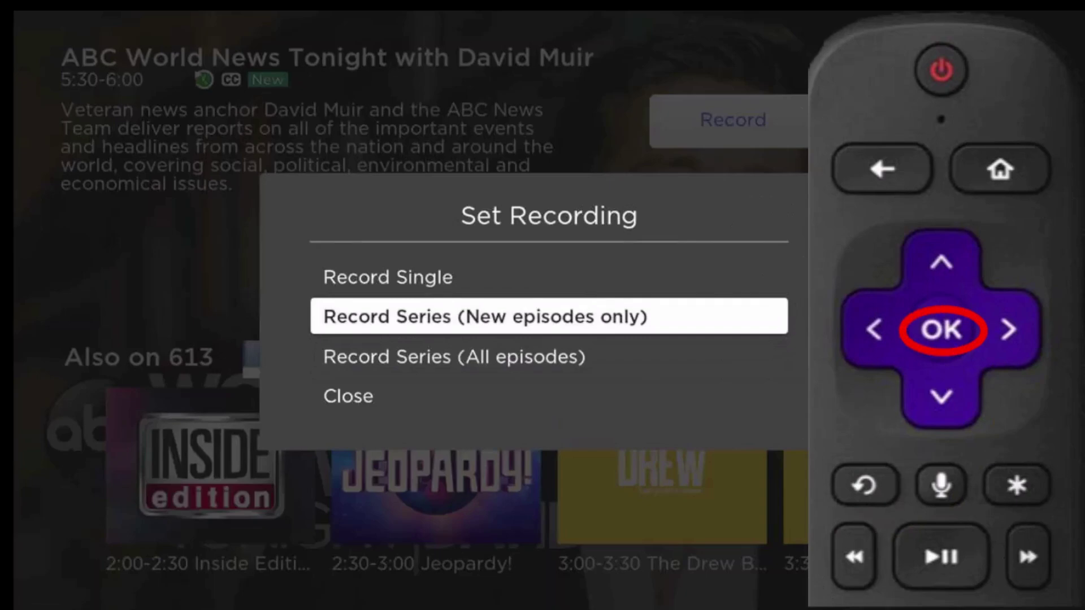
key(Return)
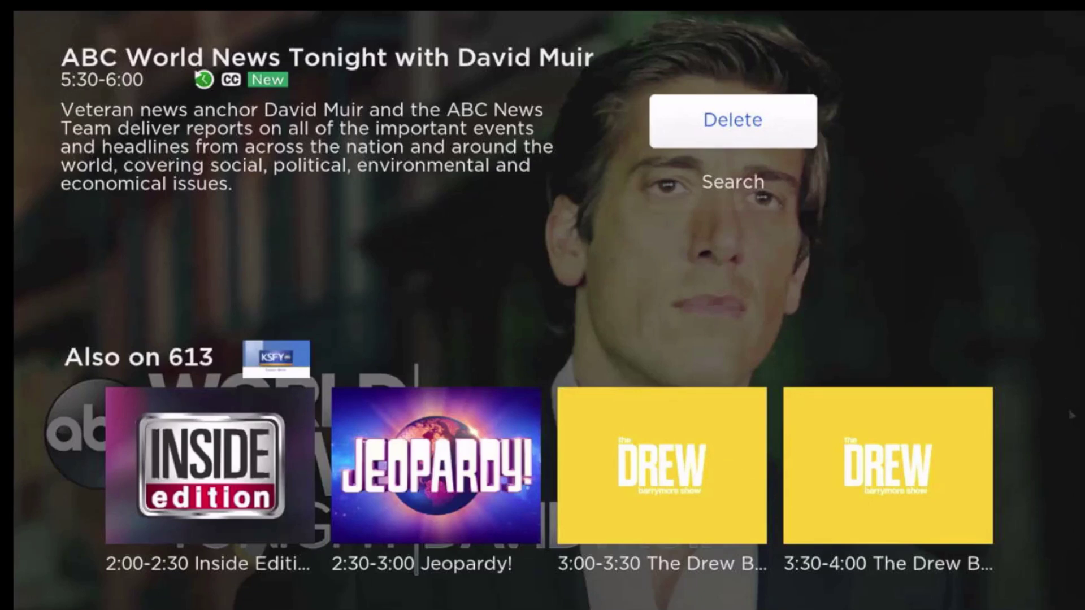
Go to Recordings › Series Rules and open the Nick Cannon Presents: Wild 'n Out rule
key(Escape)
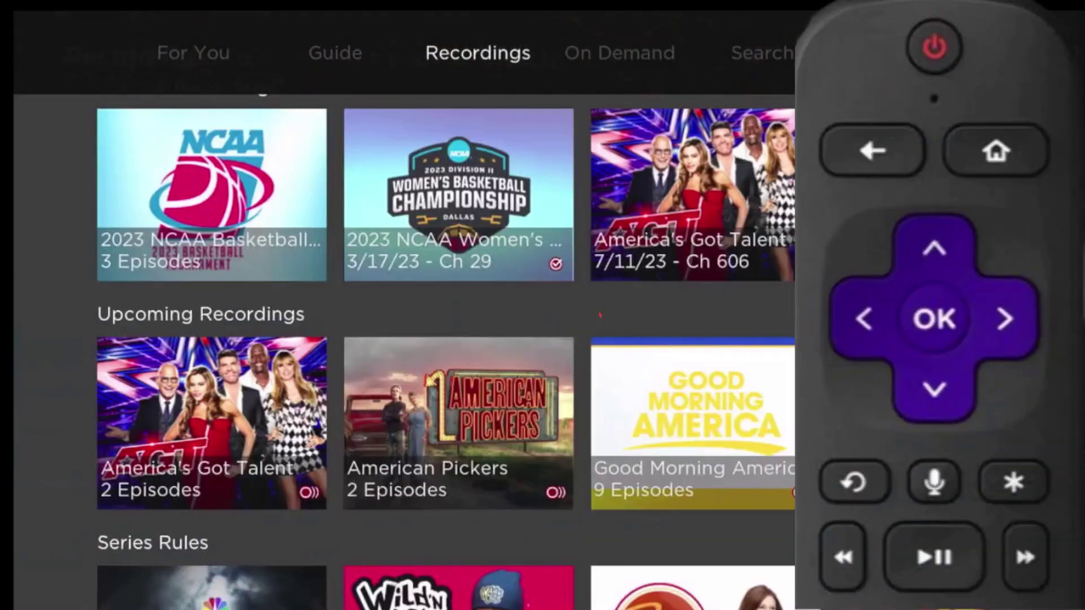
key(Down)
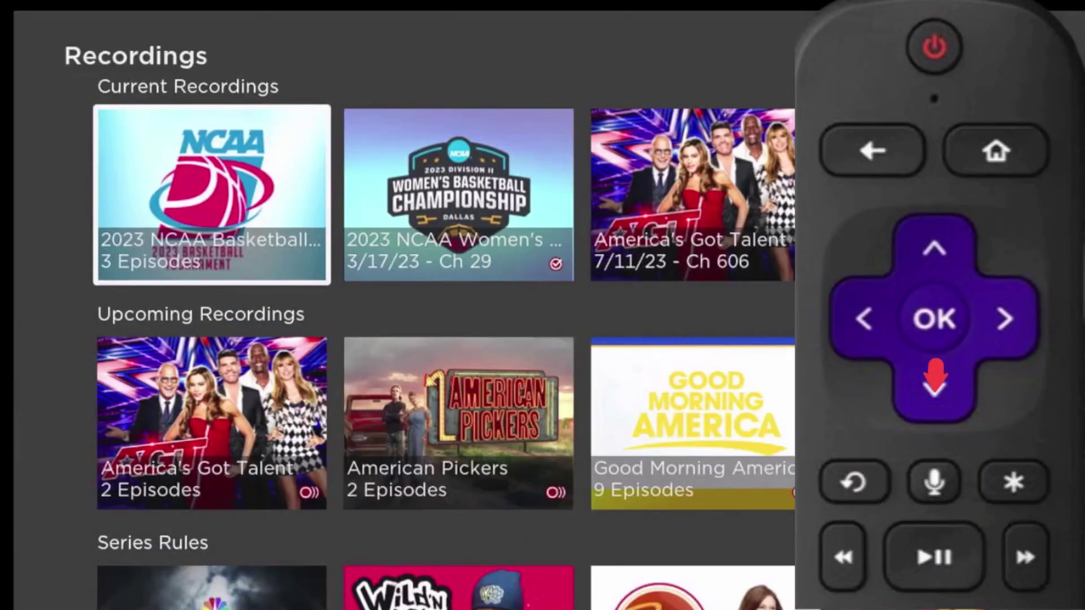
key(Down)
key(Down)
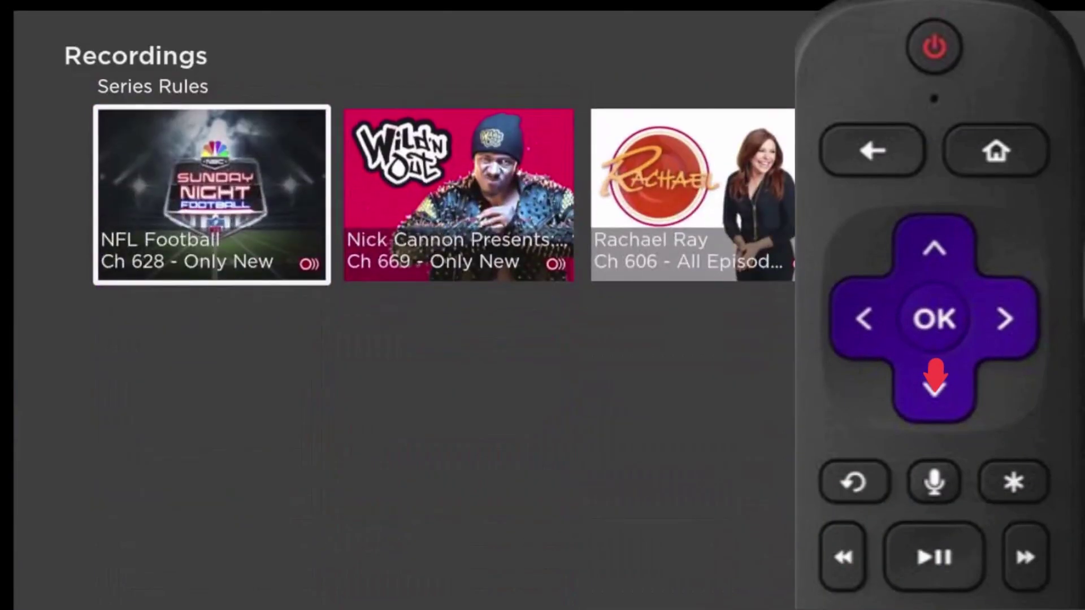
key(Right)
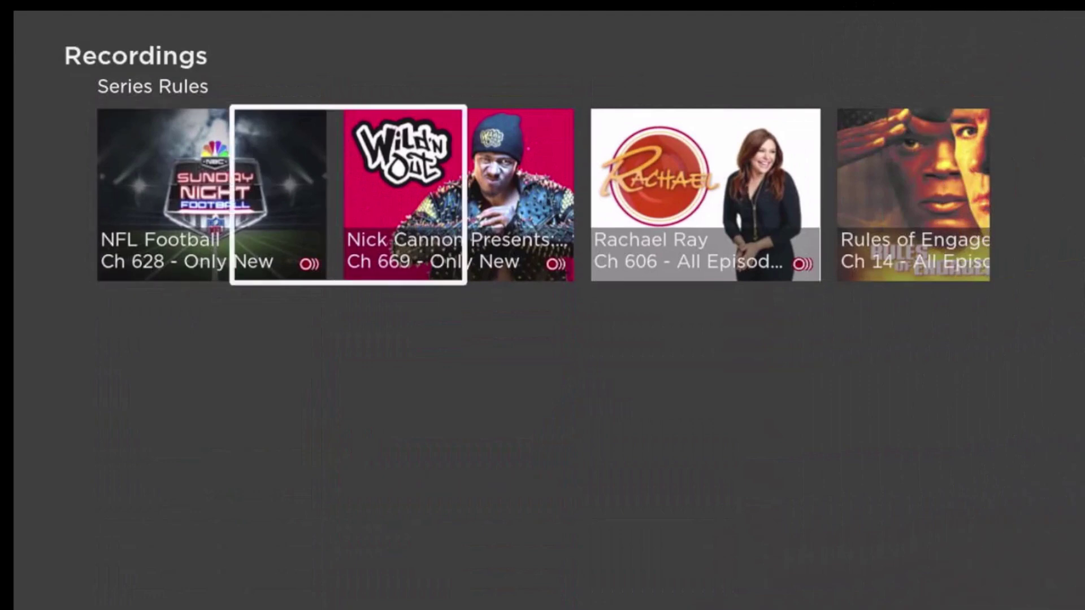
key(Right)
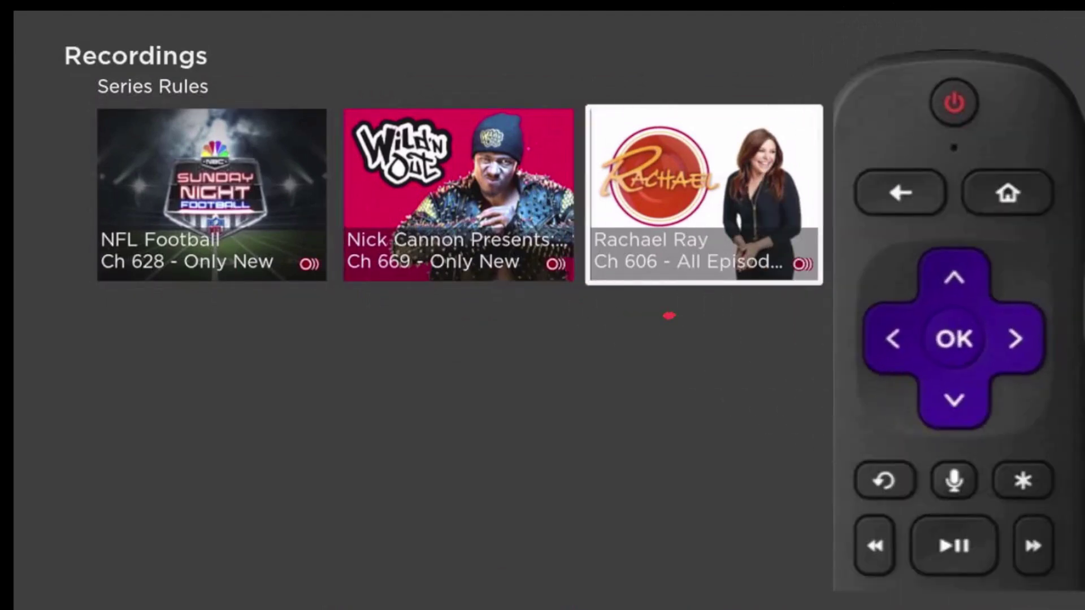
key(Right)
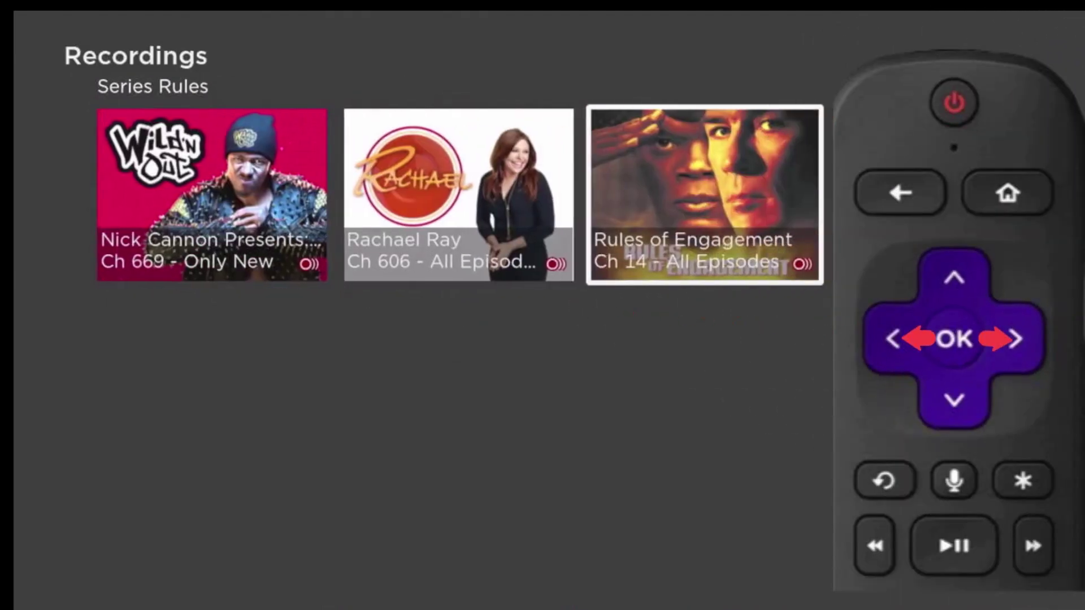
key(Left)
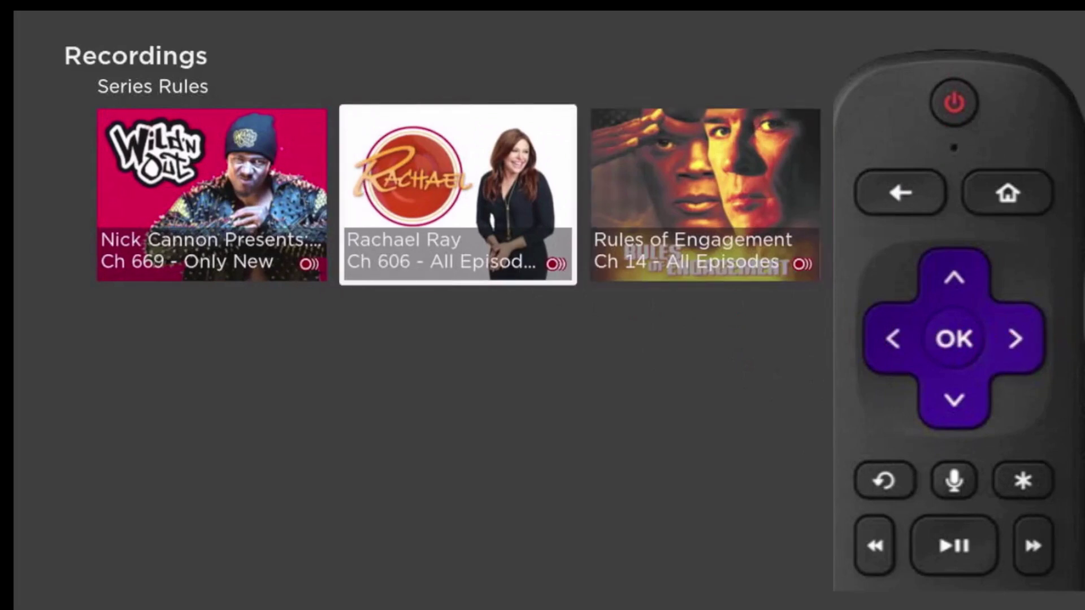
key(Left)
key(Return)
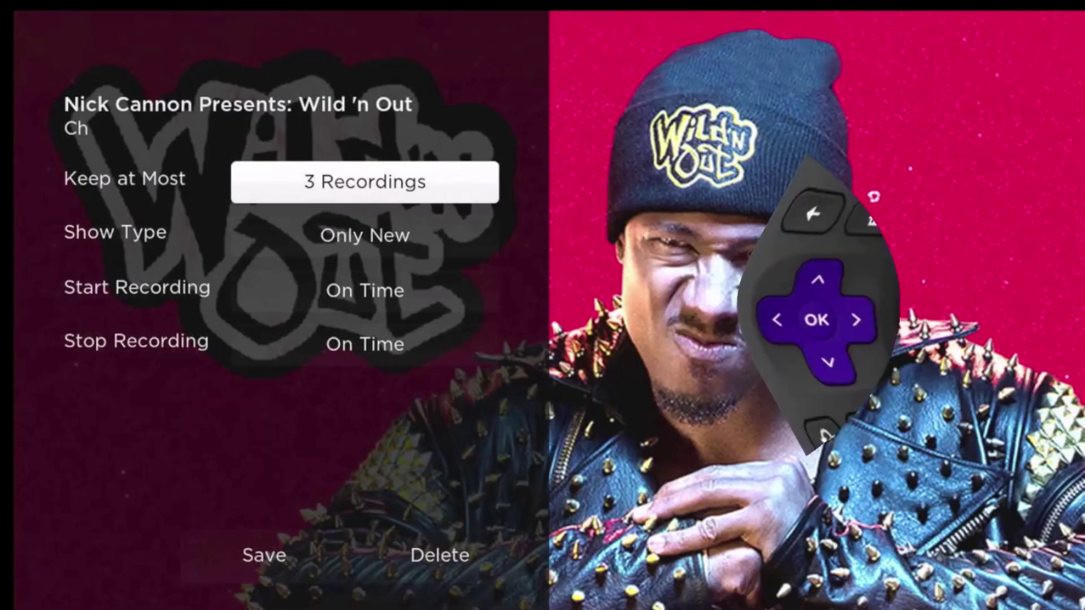
Delete the Wild 'n Out series rule and confirm Delete in the Confirm dialog
key(Down)
key(Down)
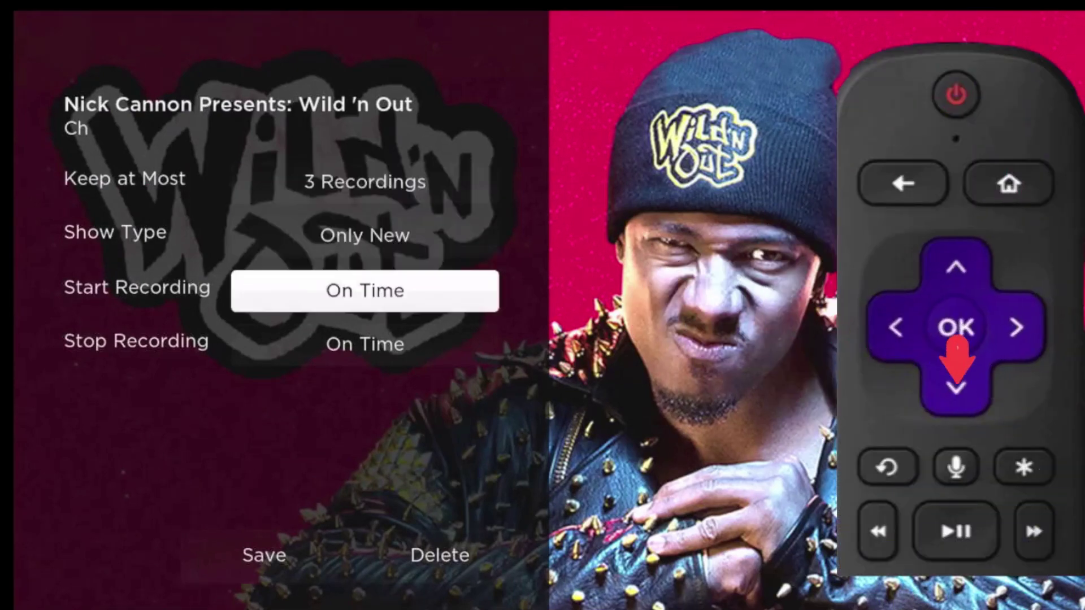
key(Down)
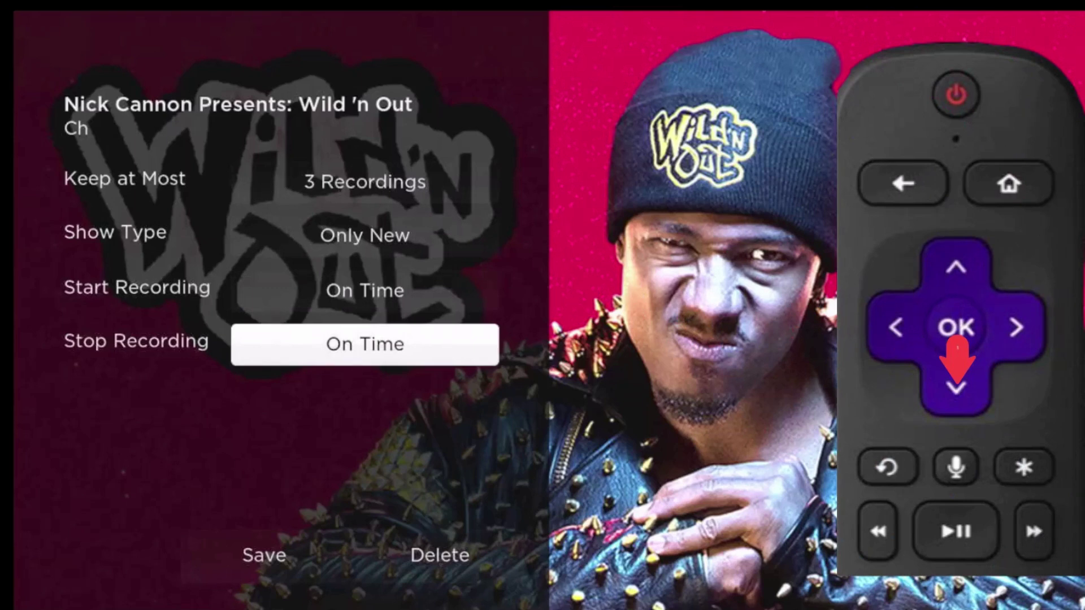
key(Down)
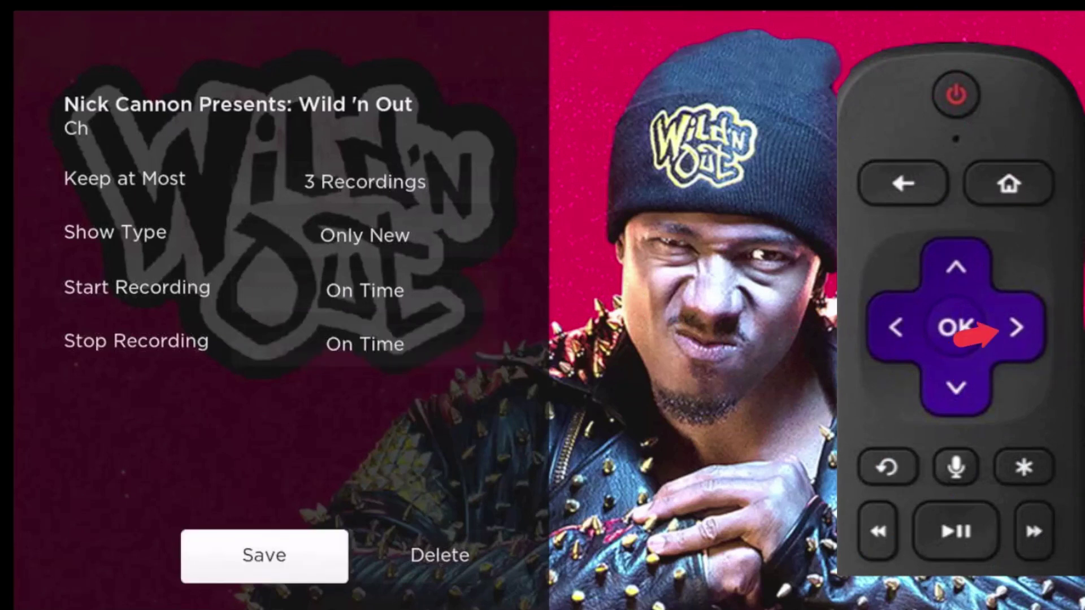
key(Right)
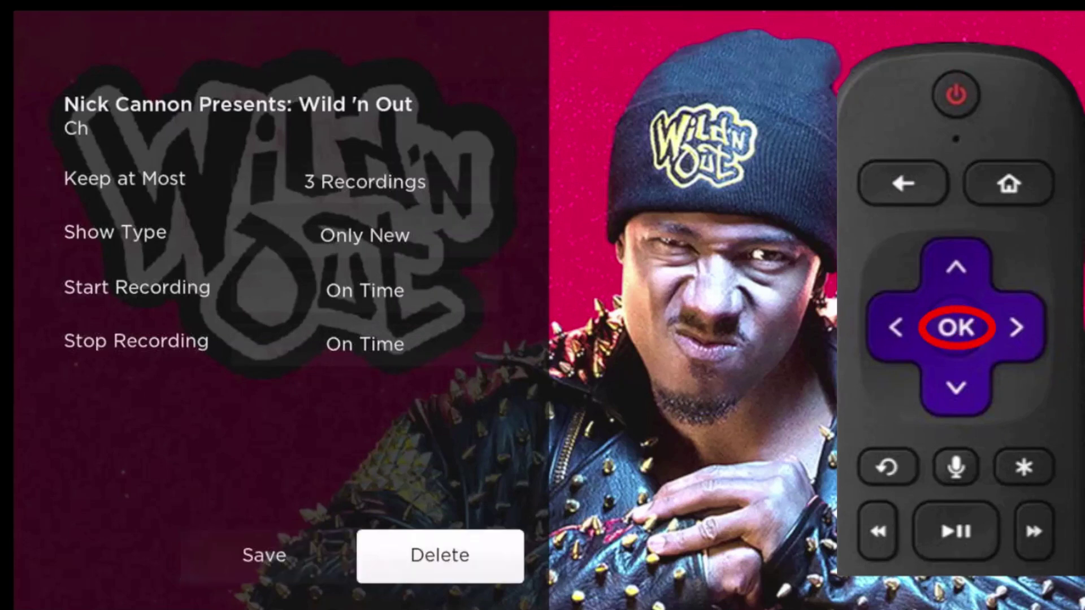
key(Return)
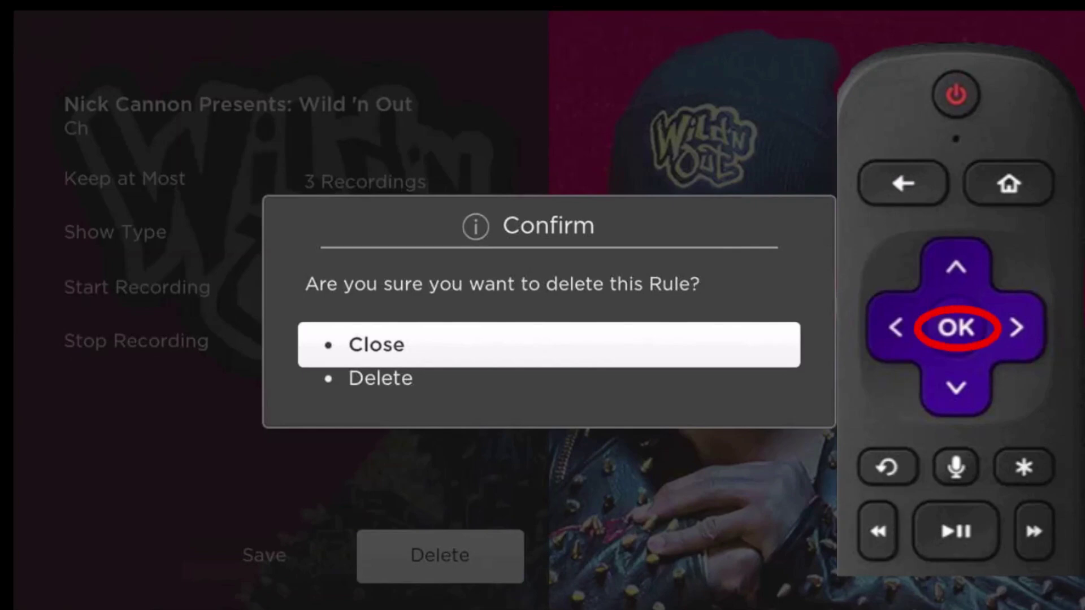
key(Down)
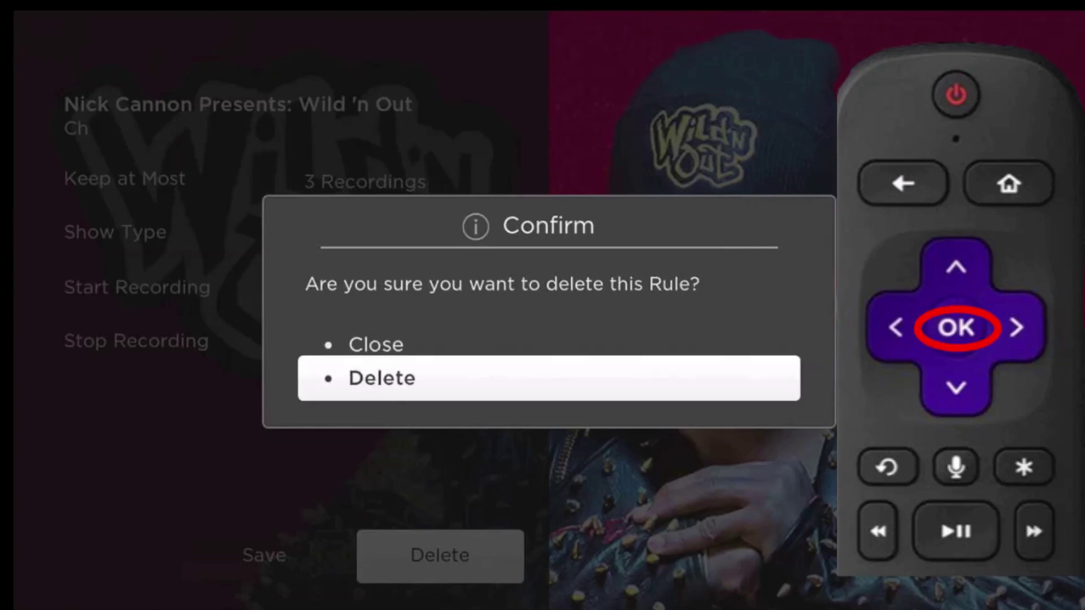
key(Return)
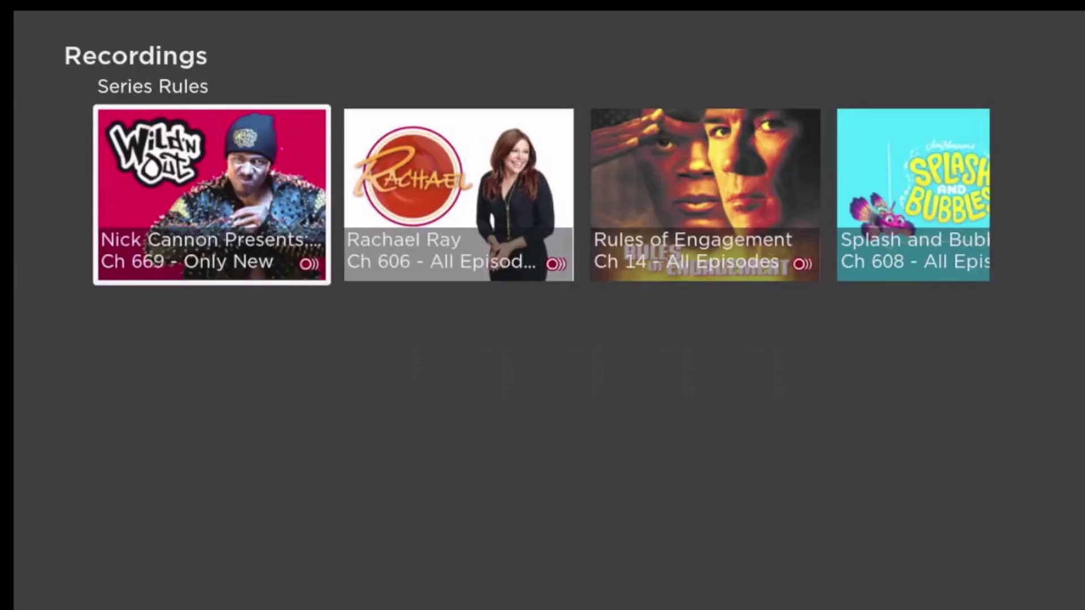
Move back to Series Rules and open the Rachael Ray (Ch 606) rule
key(Up)
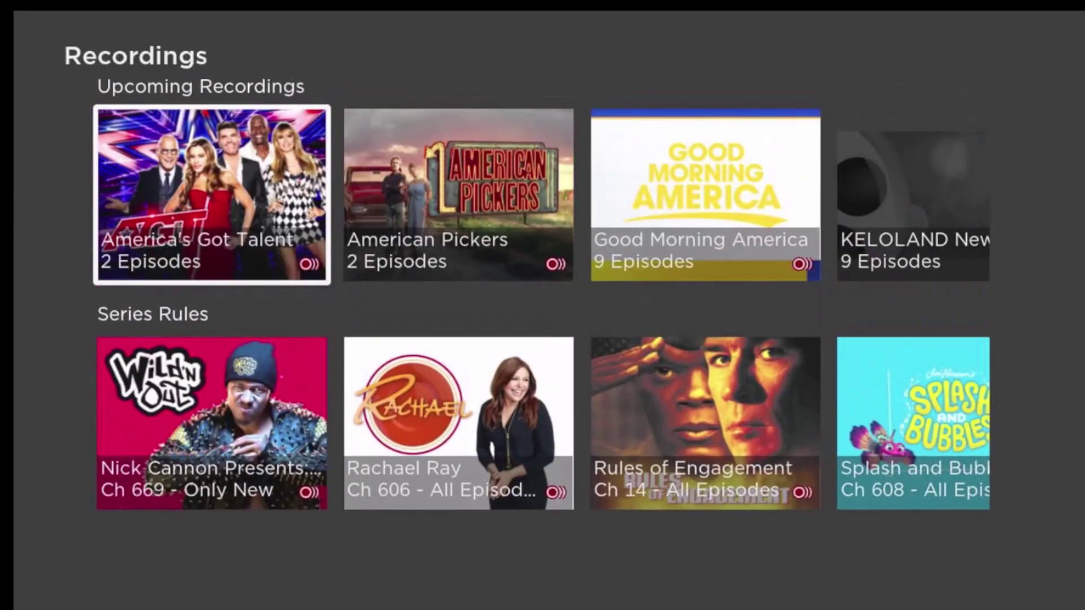
key(Right)
key(Right)
key(Right)
key(Right)
key(Right)
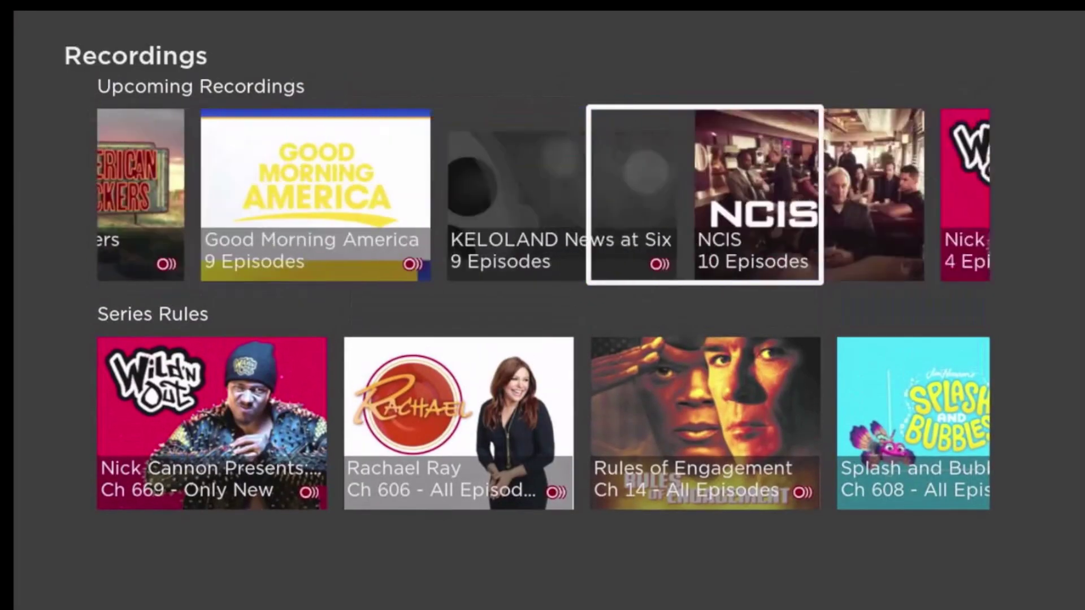
key(Right)
key(Left)
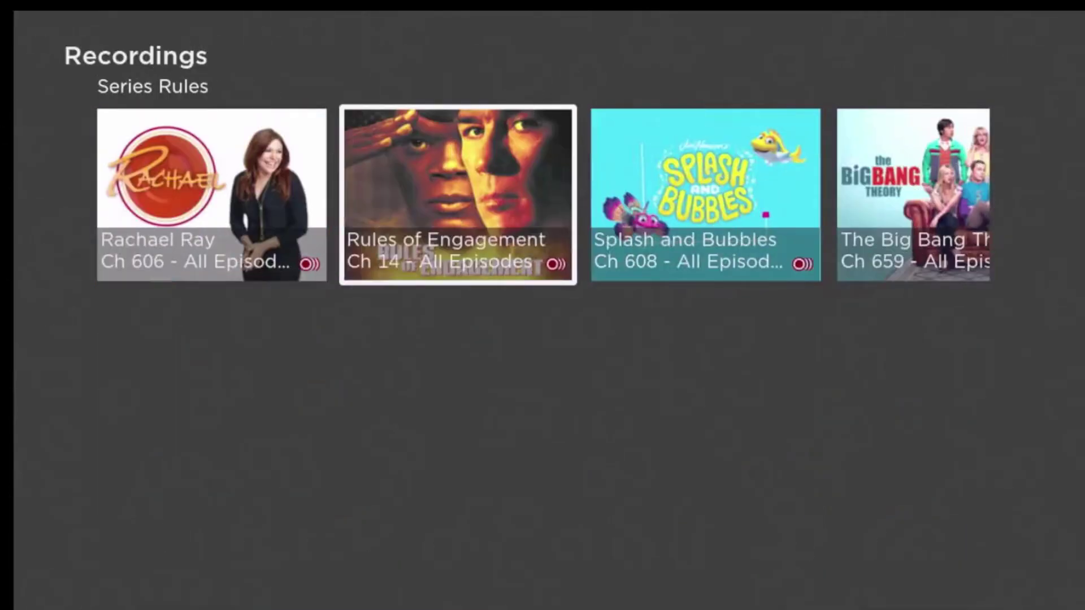
key(Left)
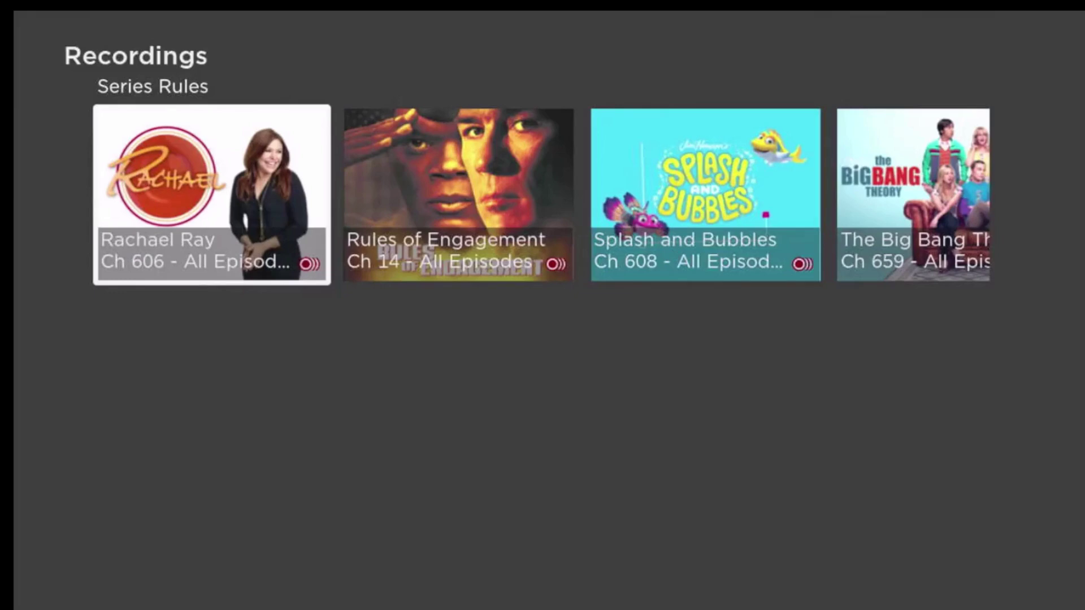
key(Right)
key(Right)
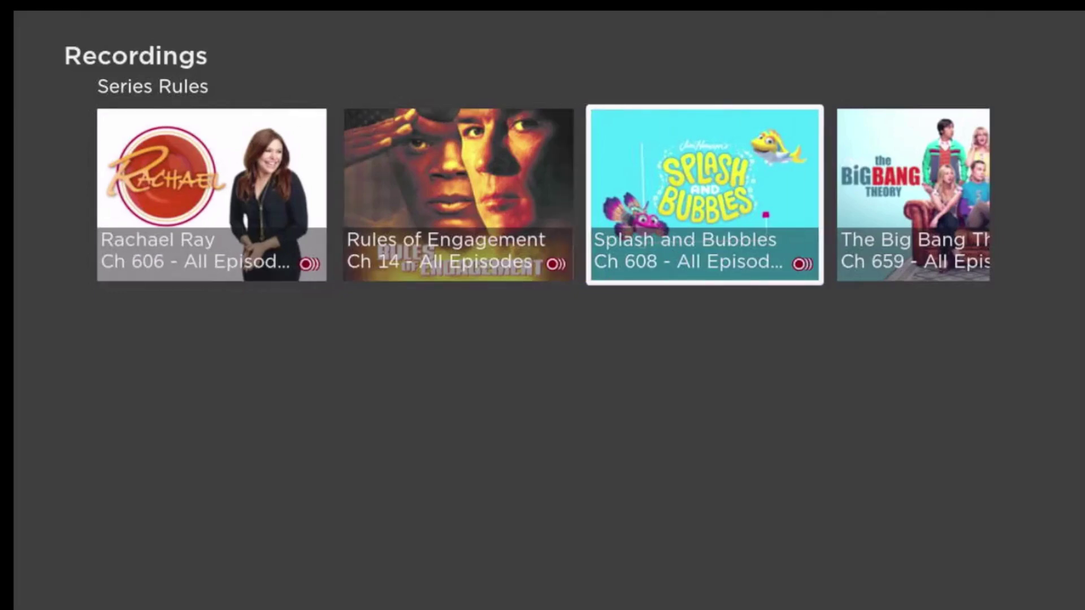
key(Left)
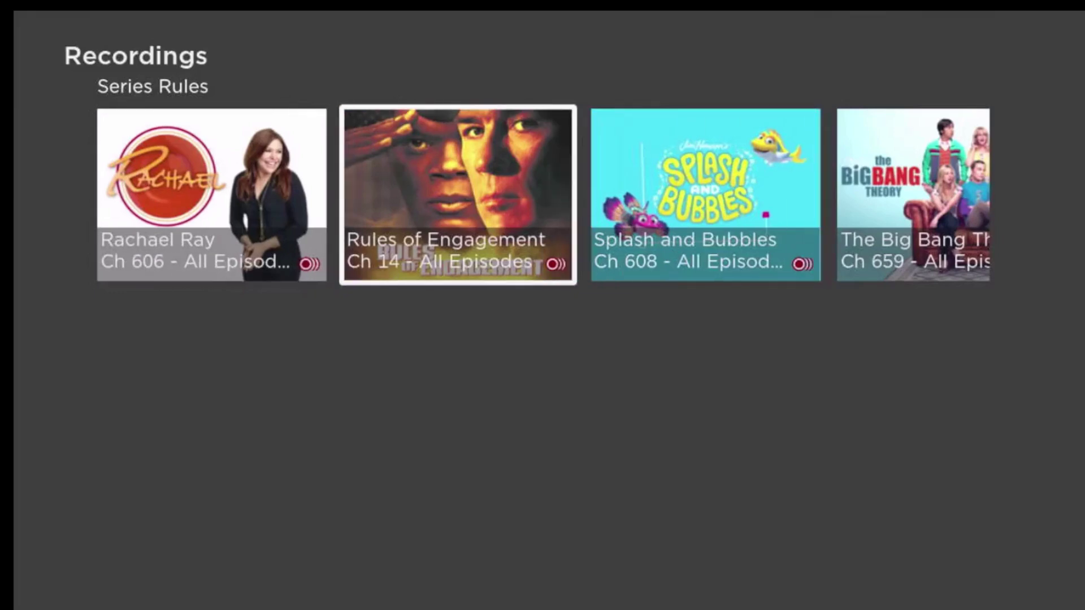
key(Left)
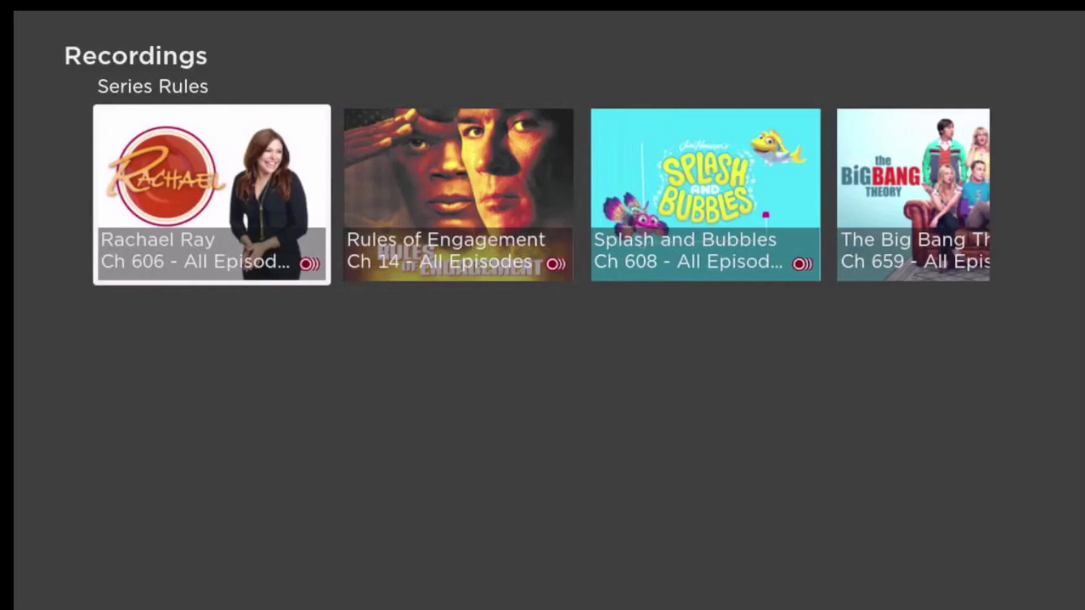
key(Return)
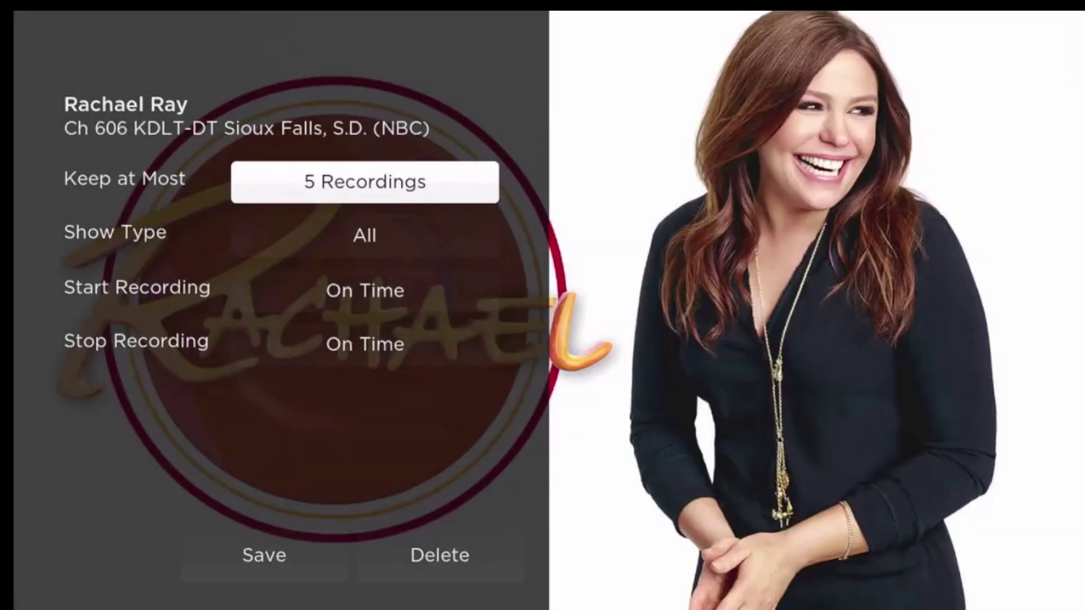
Change Rachael Ray's Keep at Most setting from 5 to All recordings
key(Down)
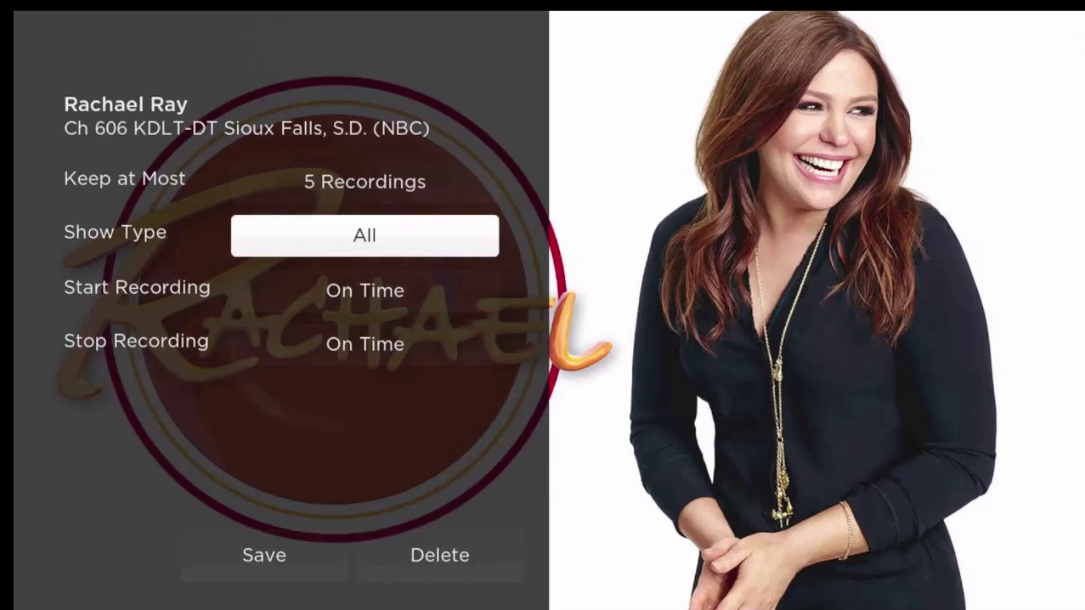
key(Down)
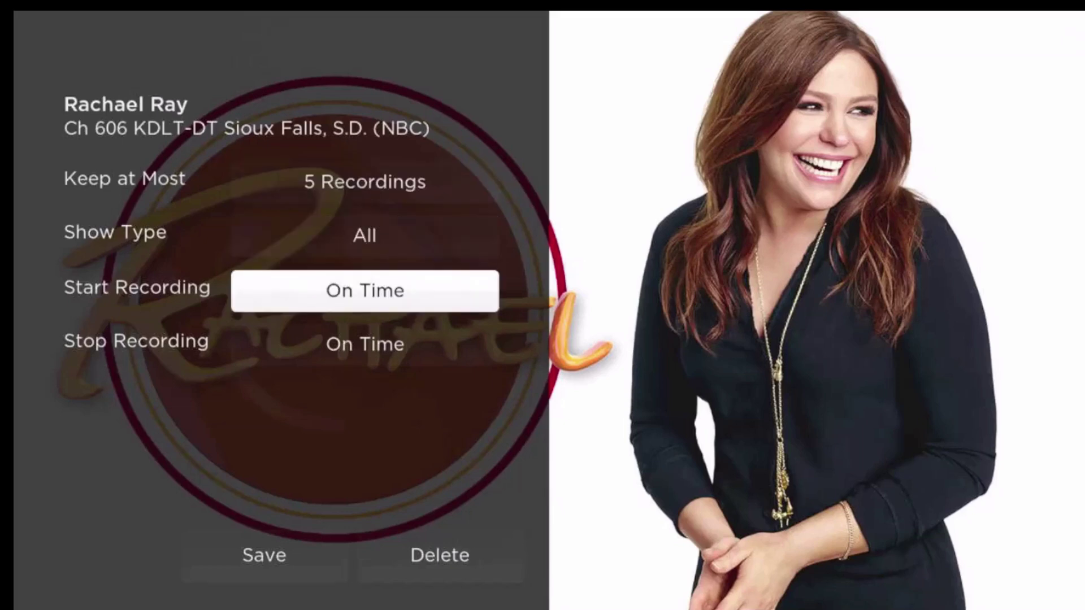
key(Down)
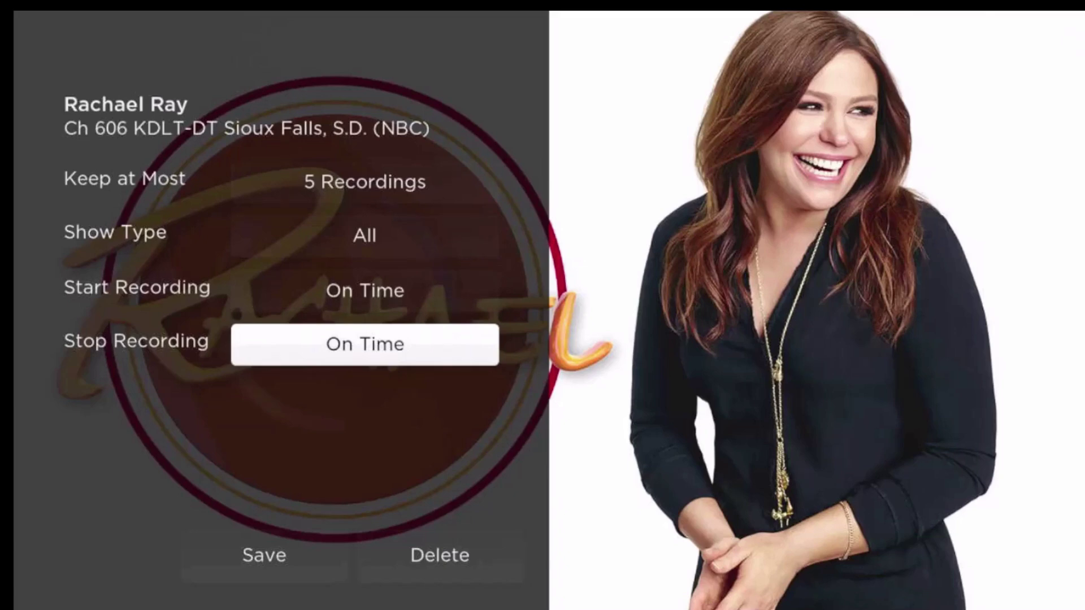
key(Up)
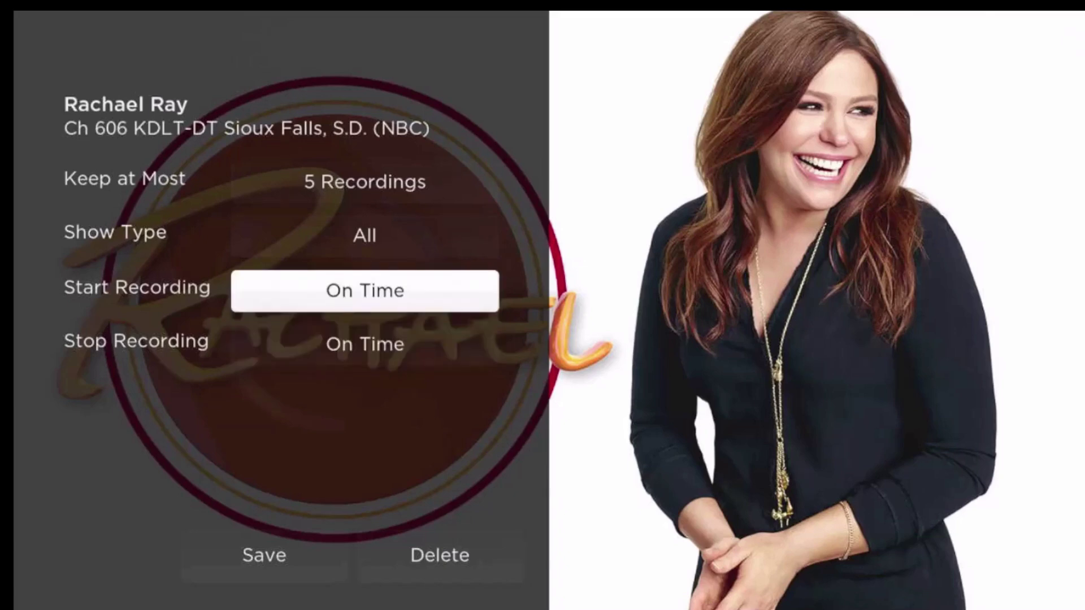
key(Up)
key(Up)
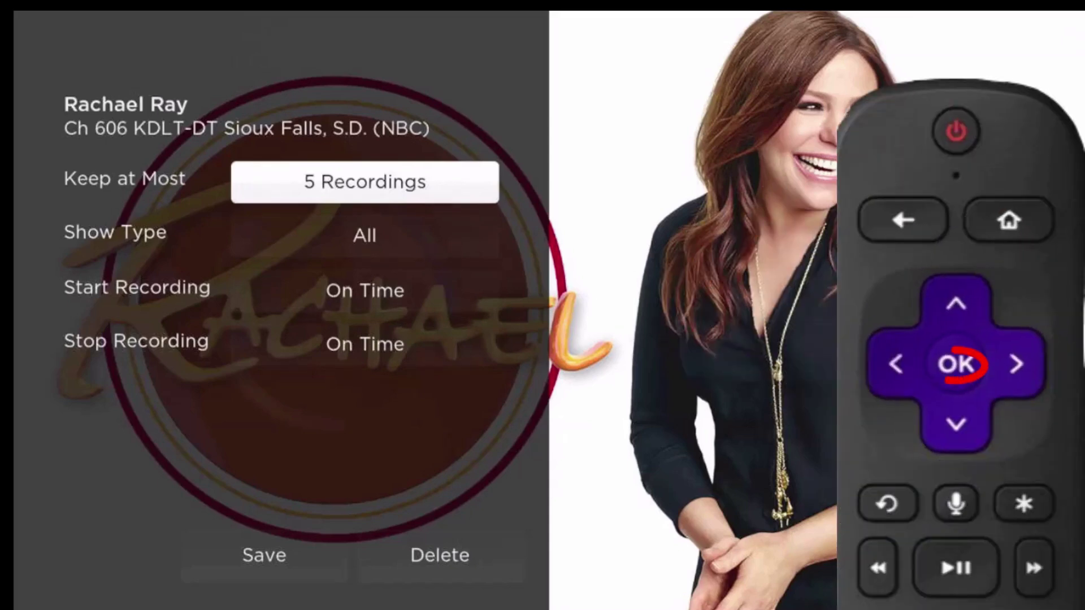
key(Return)
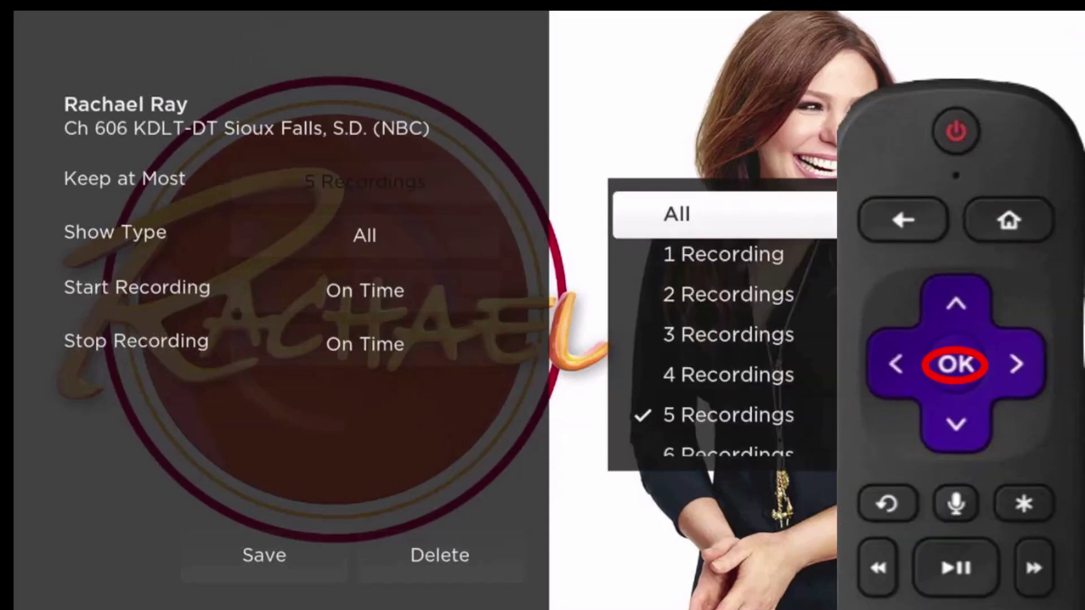
key(Down)
key(Down)
key(Down)
key(Down)
key(Down)
key(Down)
key(Down)
key(Down)
key(Down)
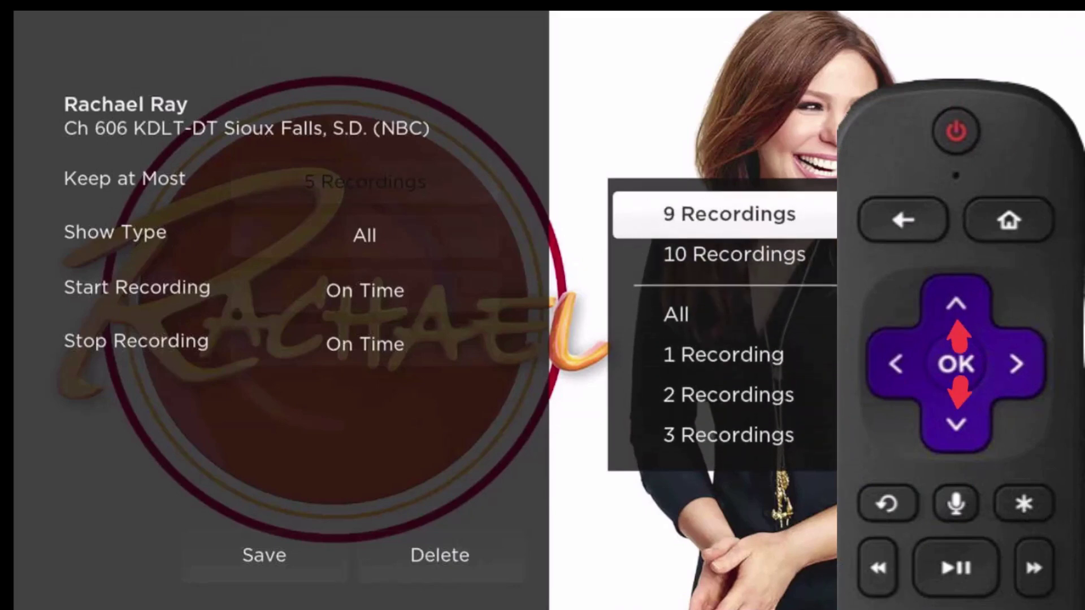
key(Down)
key(Up)
key(Up)
key(Up)
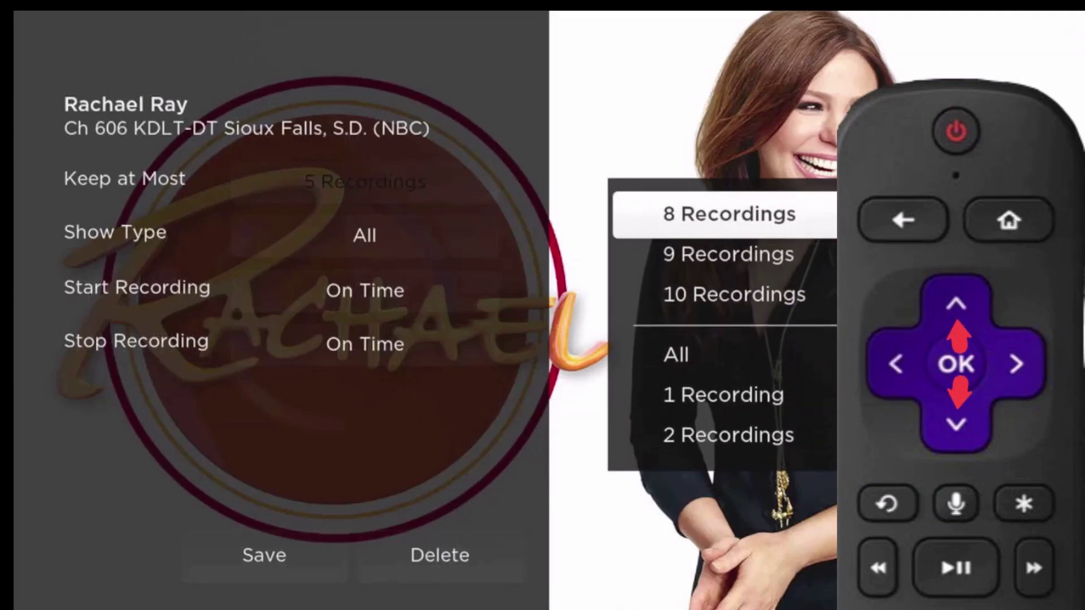
key(Down)
key(Down)
key(Down)
key(Down)
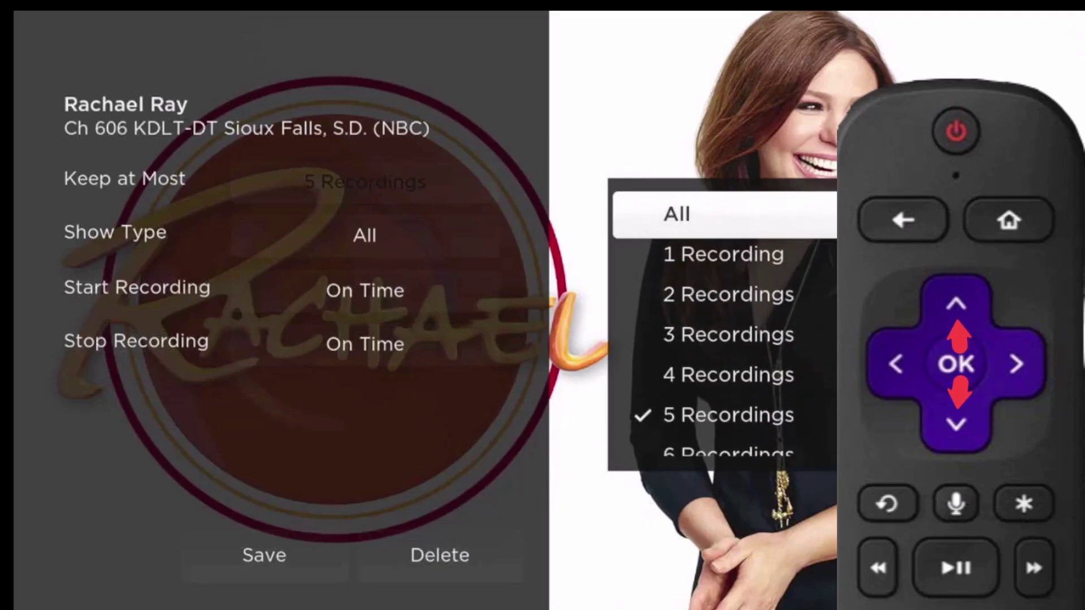
key(Return)
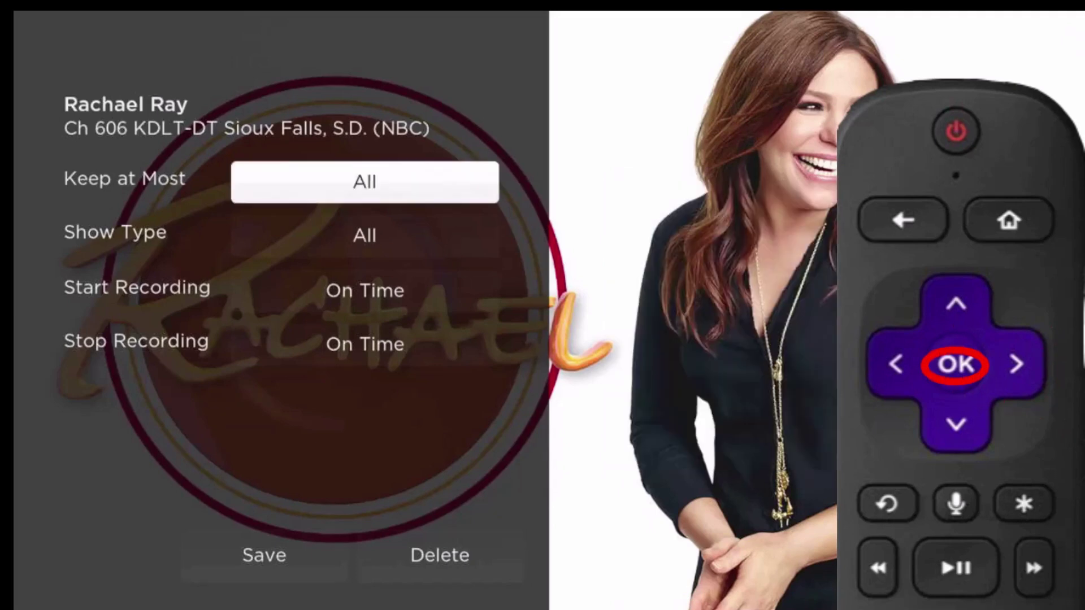
key(Down)
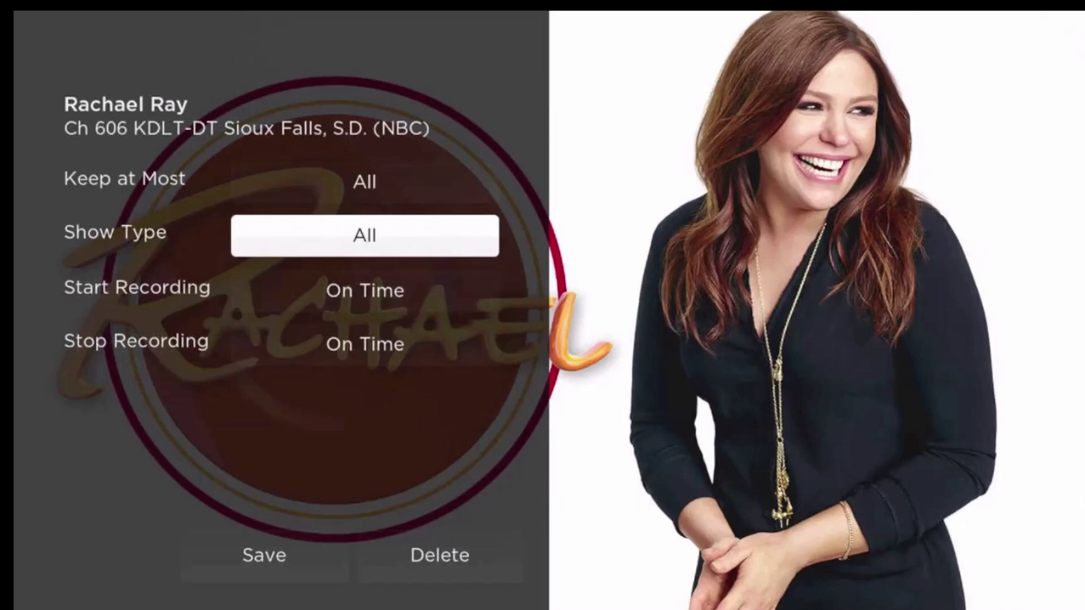
Switch Rachael Ray's Show Type from All to Only New
key(Return)
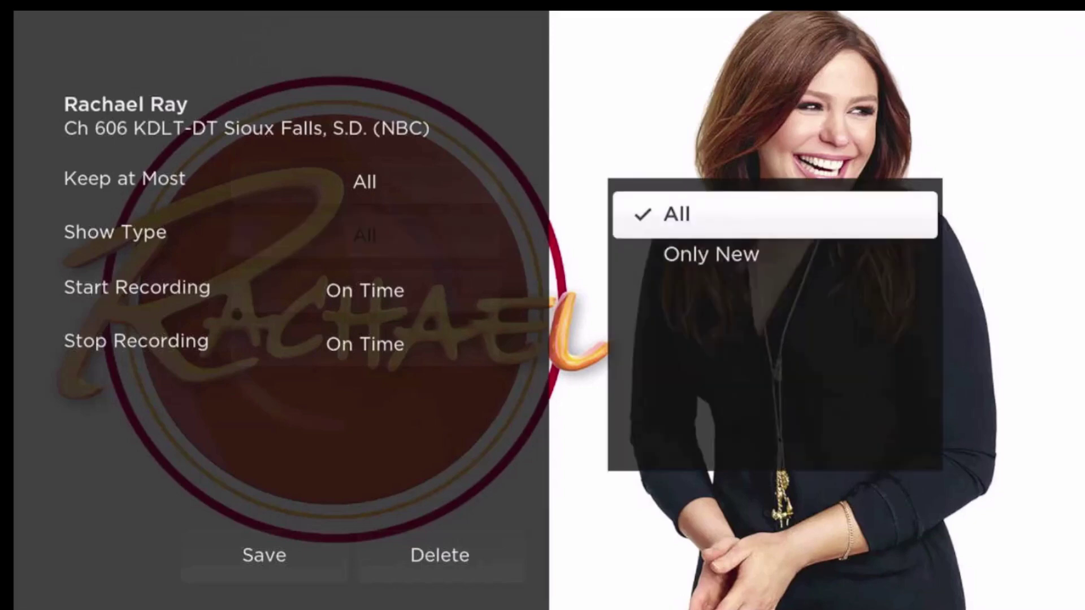
key(Down)
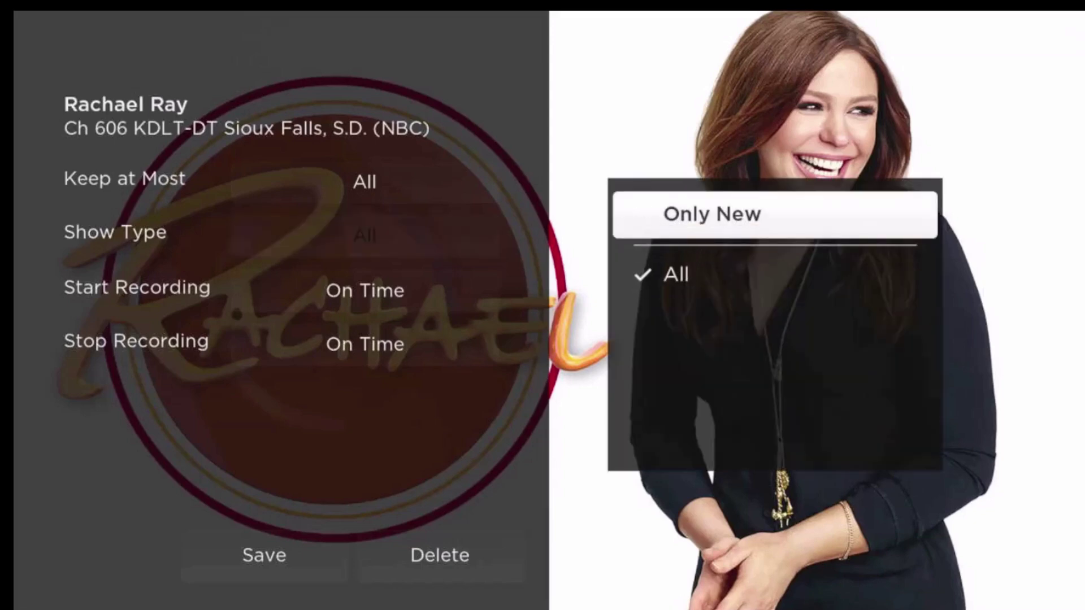
key(Return)
key(Escape)
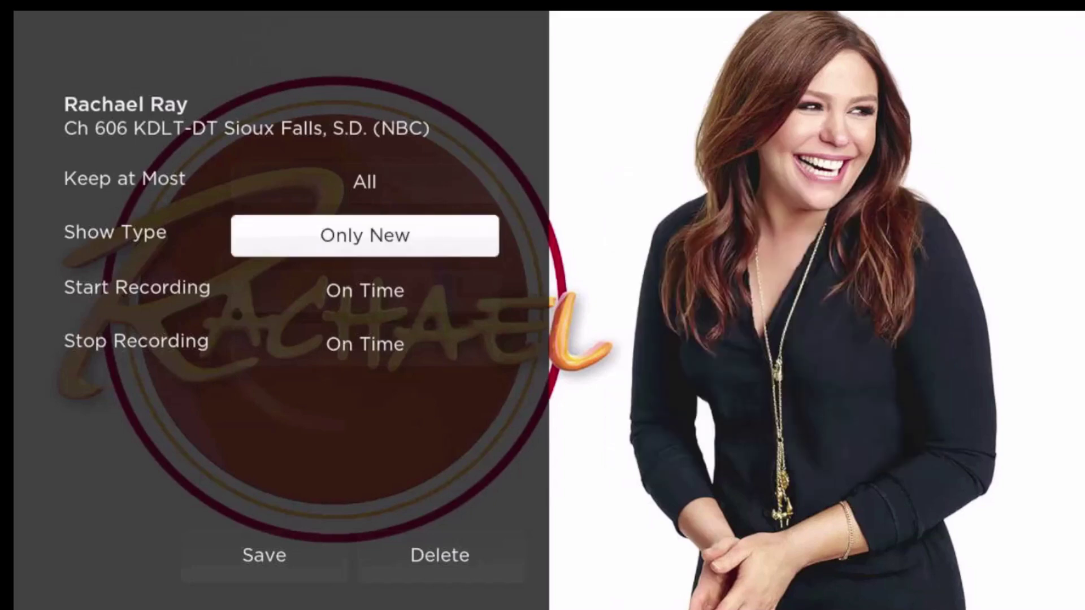
key(Down)
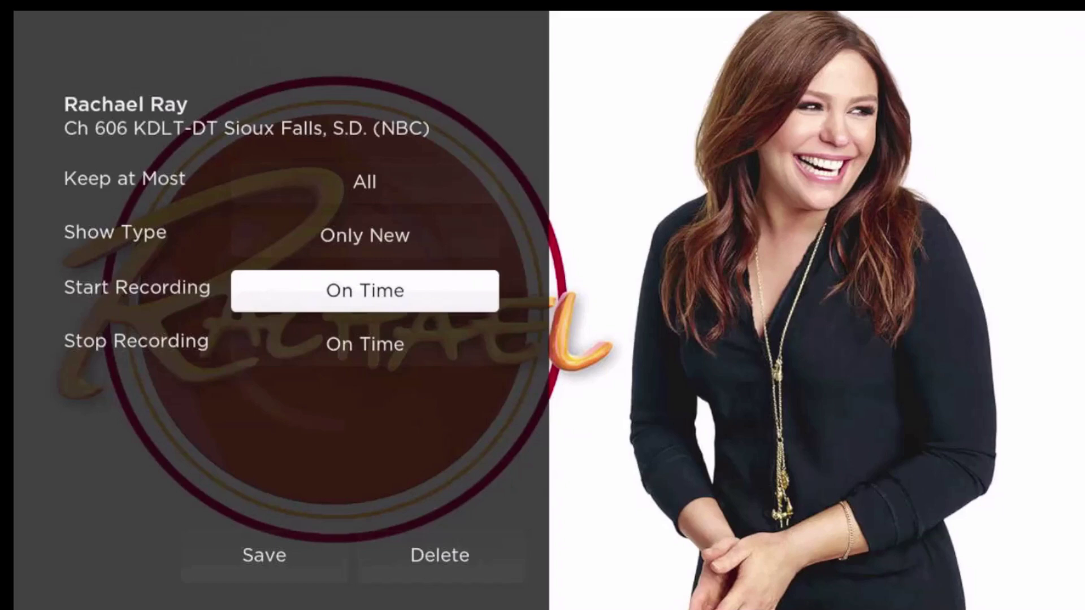
key(Down)
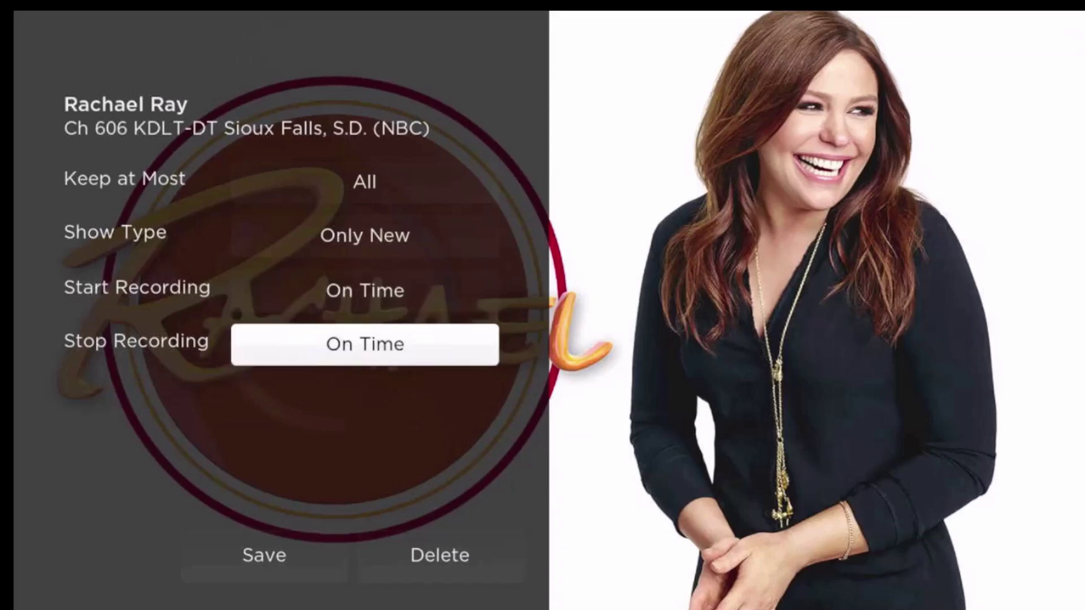
key(Up)
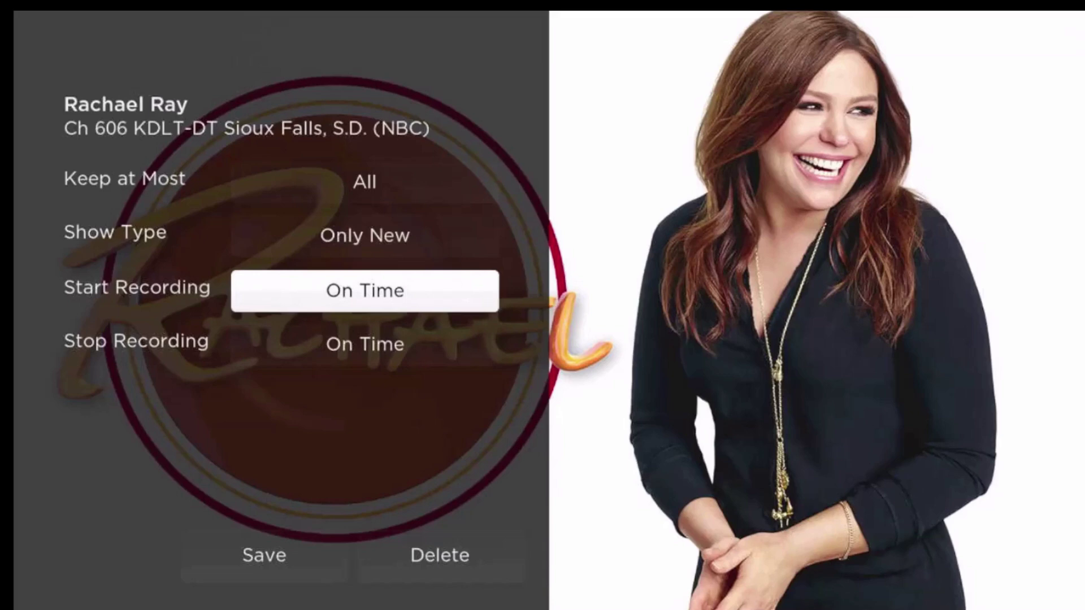
key(Down)
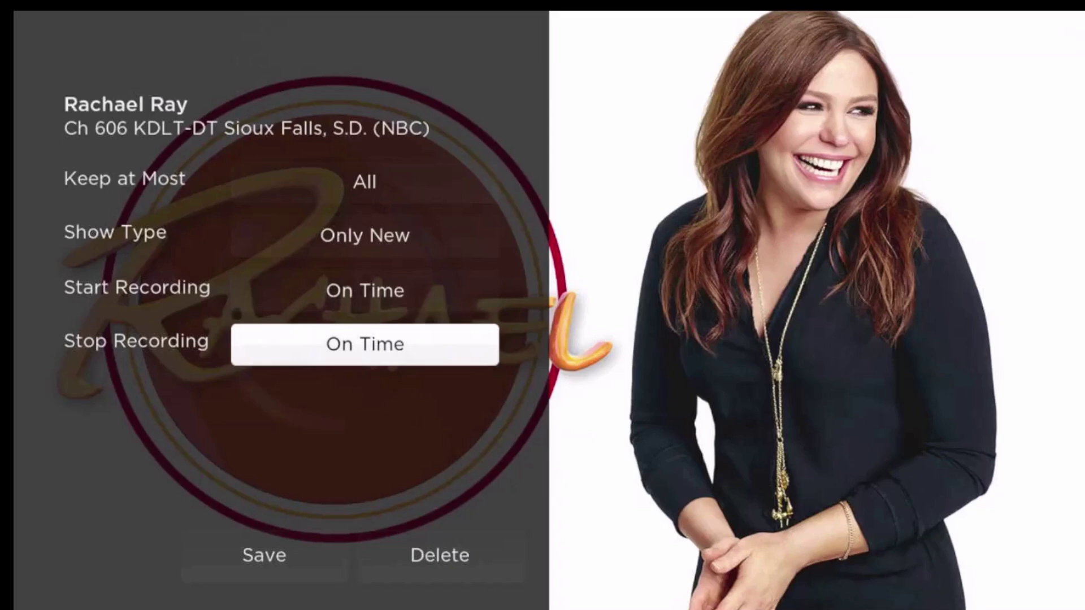
key(Up)
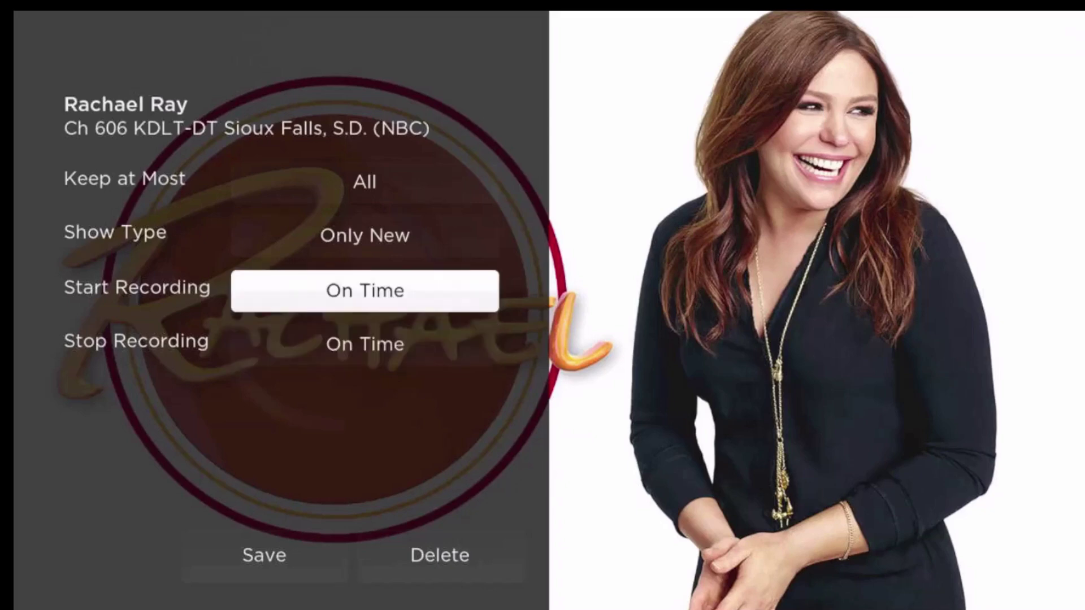
key(Down)
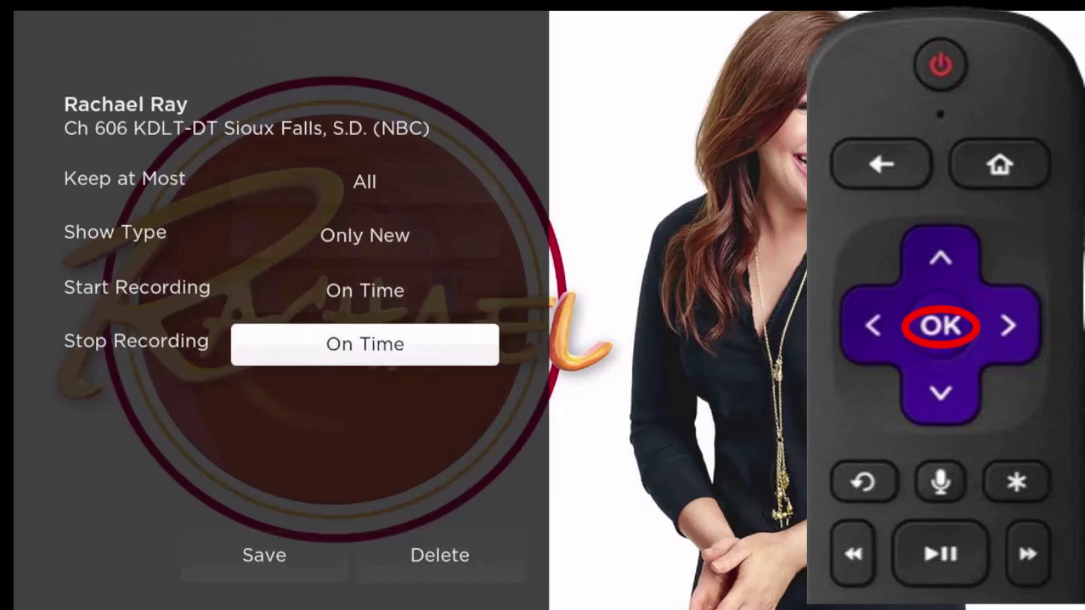
Change Rachael Ray's Stop Recording from On Time to 60 Minutes Late
key(Return)
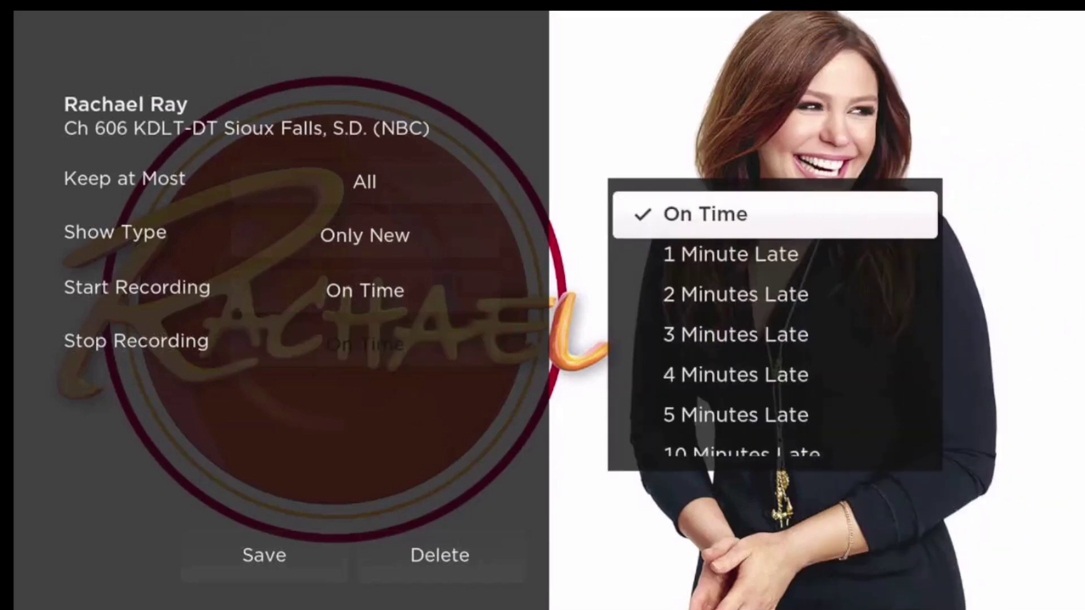
key(Down)
key(Down)
key(Down)
key(Down)
key(Down)
key(Down)
key(Down)
key(Down)
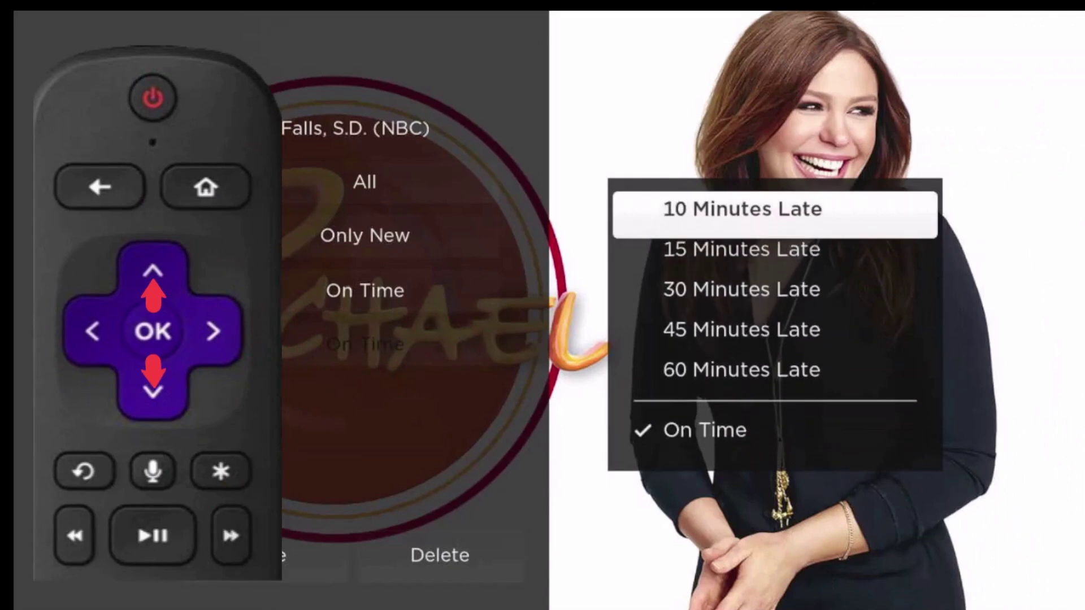
key(Down)
key(Up)
key(Up)
key(Down)
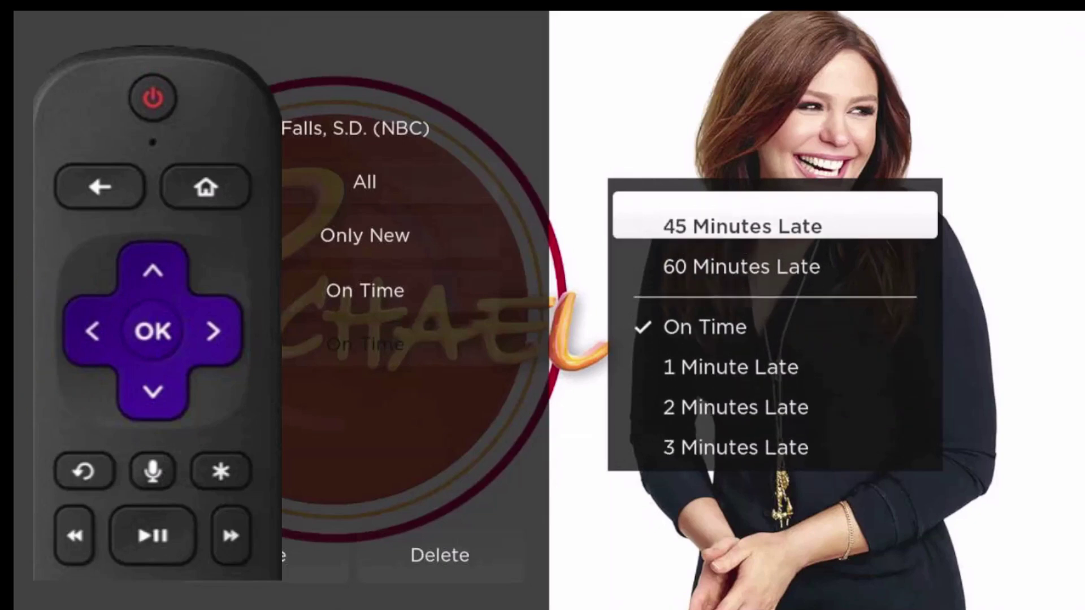
key(Down)
key(Down)
key(Return)
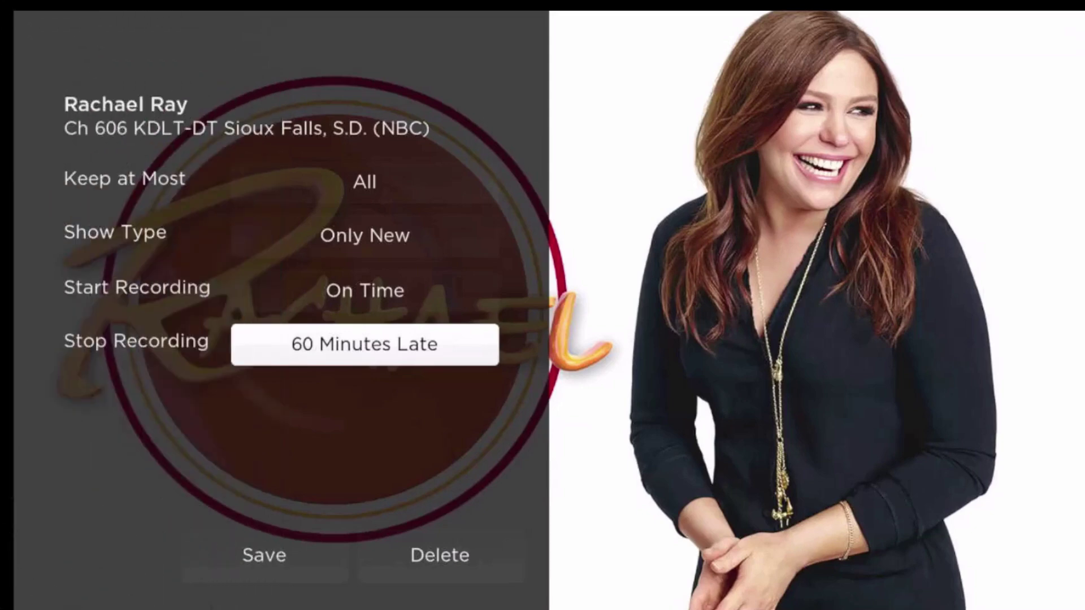
key(Down)
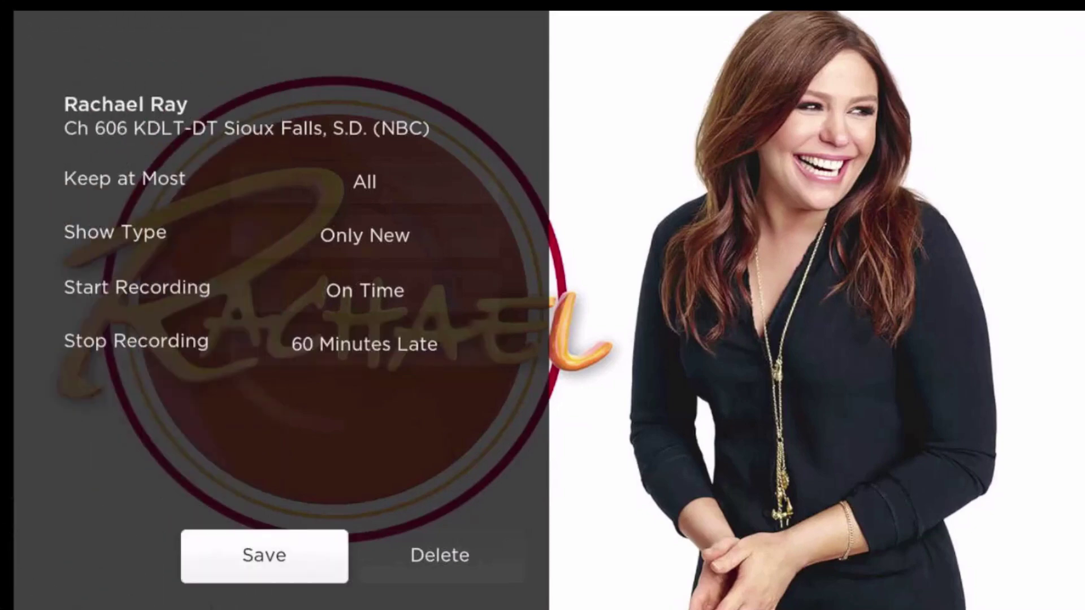